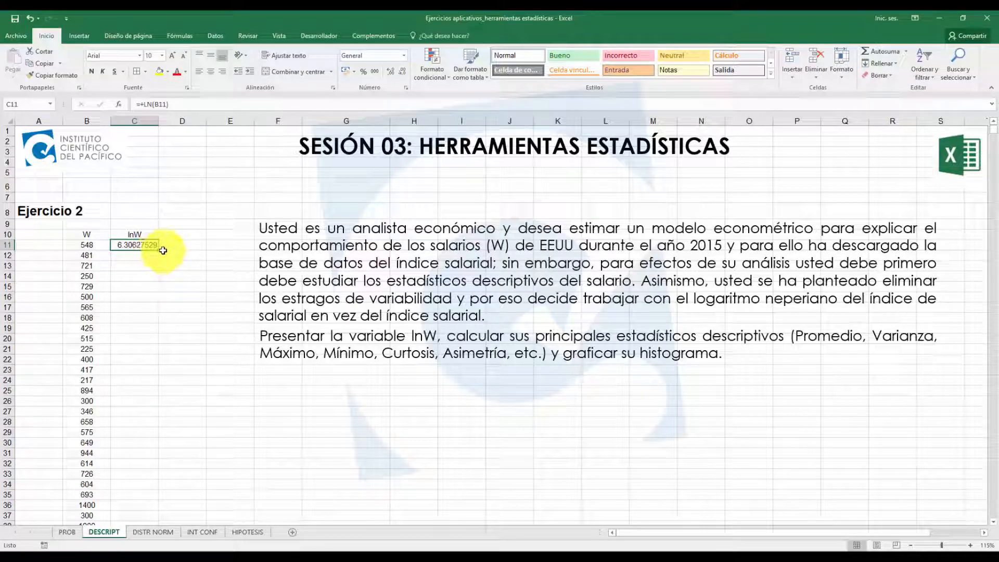
Step: Fill the LN formula in C11 down the lnW column and format the values centred with four decimals
double_click(158, 250)
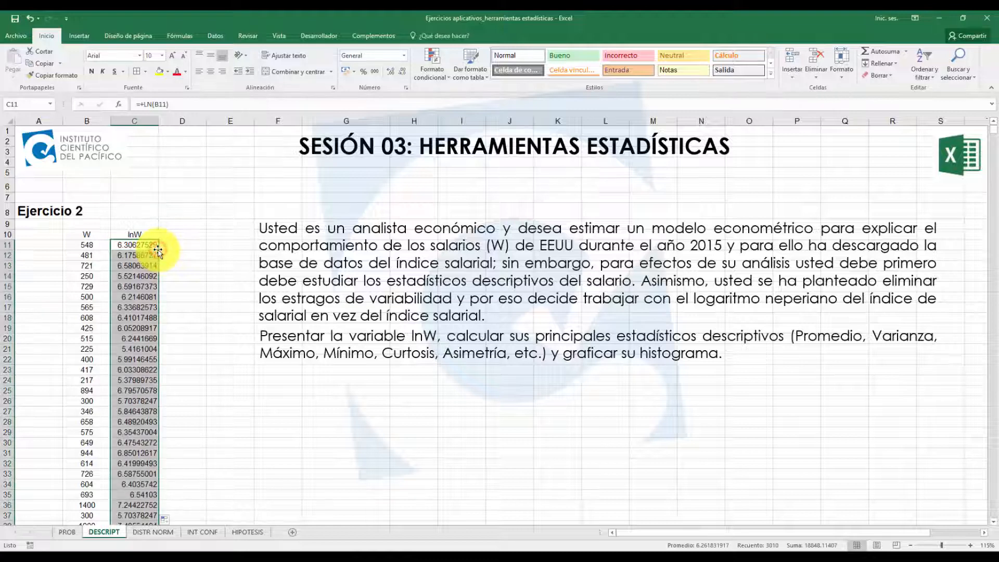
left_click(405, 71)
left_click(405, 71)
left_click(406, 71)
left_click(405, 71)
left_click(211, 71)
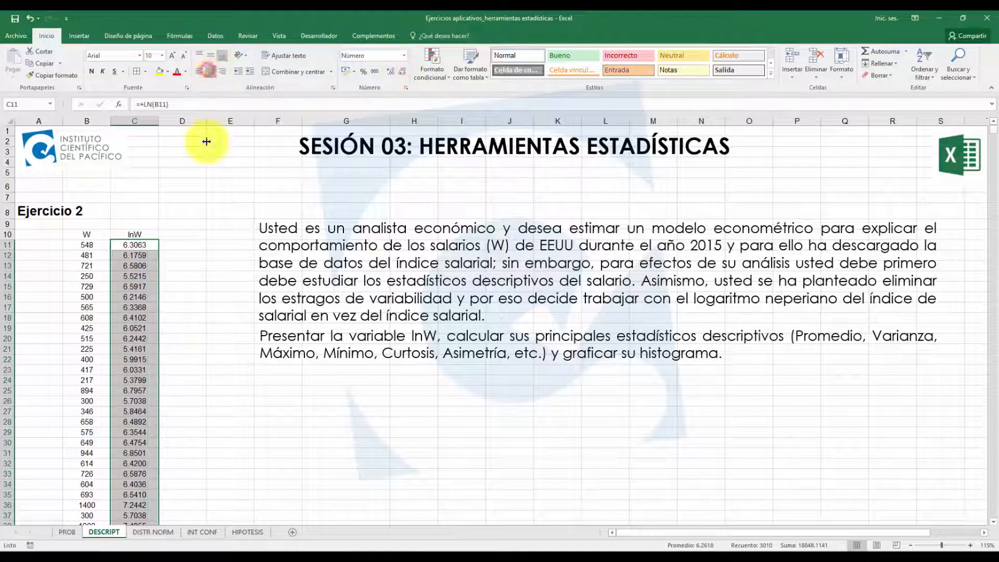
left_click(244, 409)
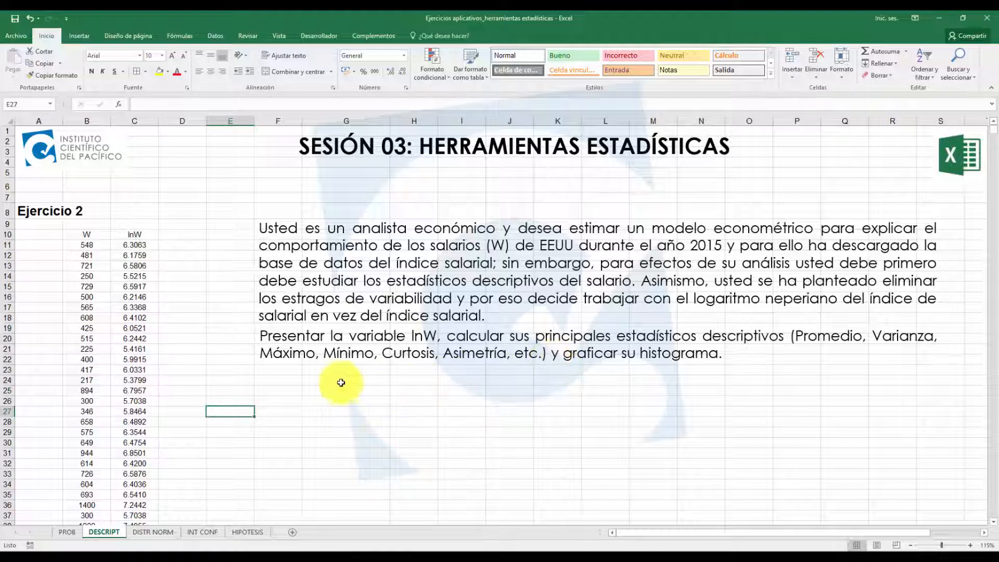
Step: Calculate the average of the lnW values in G24 with PROMEDIO over C11:C3020
left_click(322, 381)
type("+PROMED")
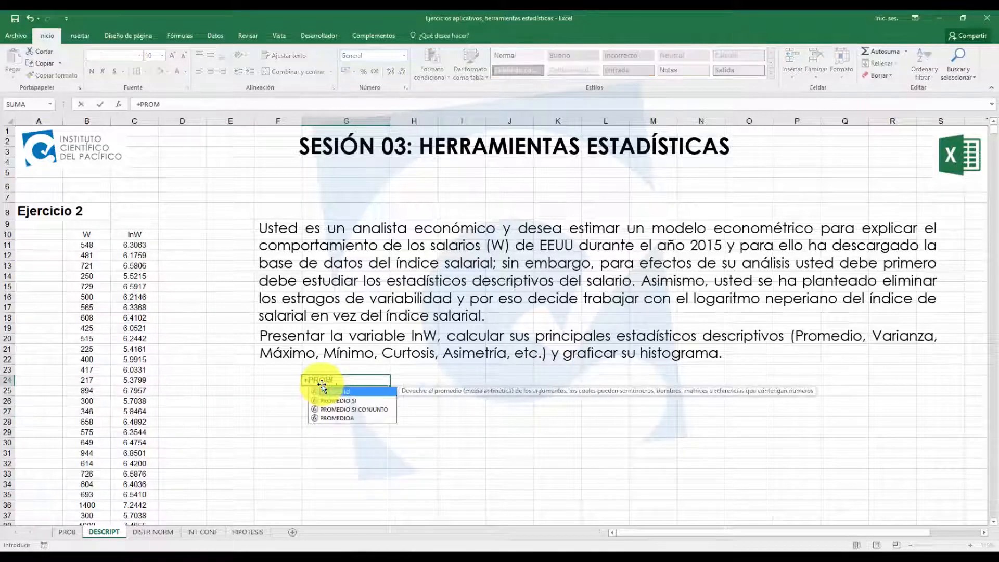
double_click(335, 391)
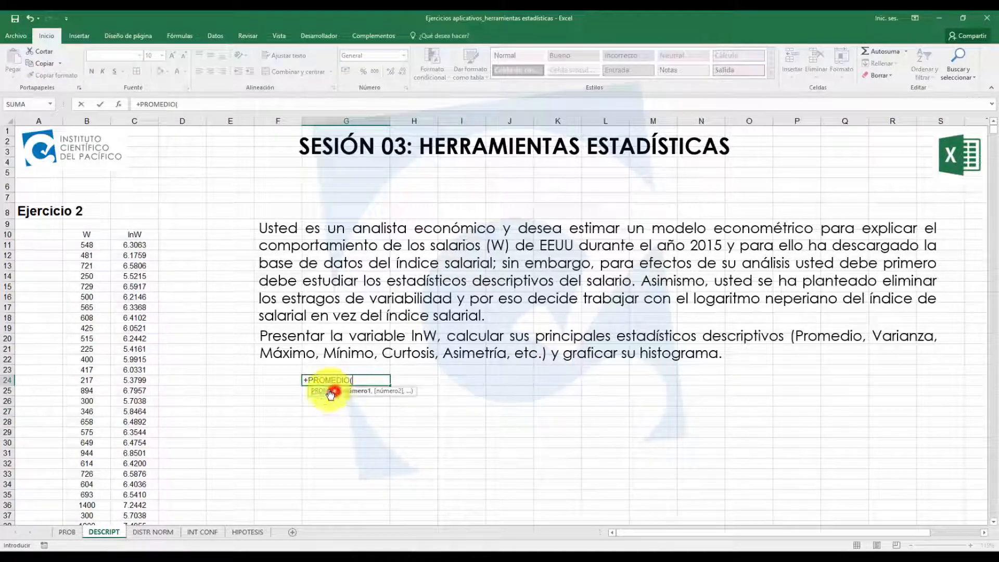
left_click(138, 245)
key("ctrl+shift+Down")
type(")")
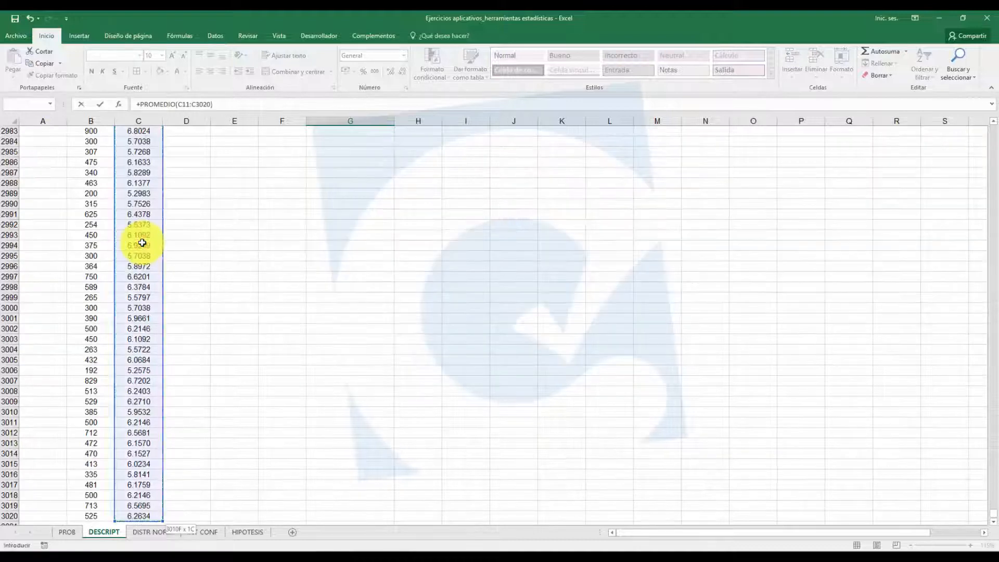
key("Return")
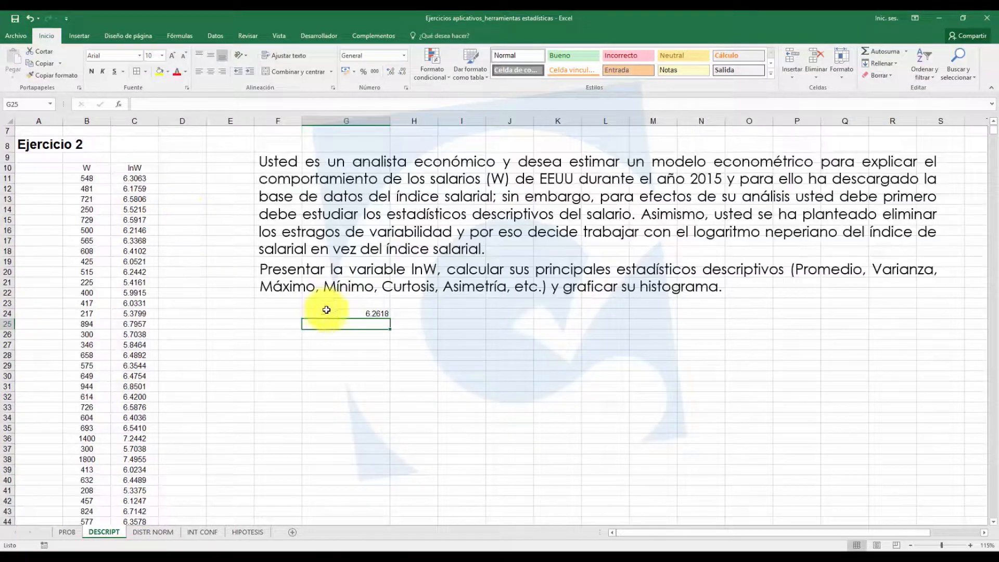
Step: Label F24 as PROMEDIO and F25 as VARIANZA
left_click(350, 313)
left_click(275, 314)
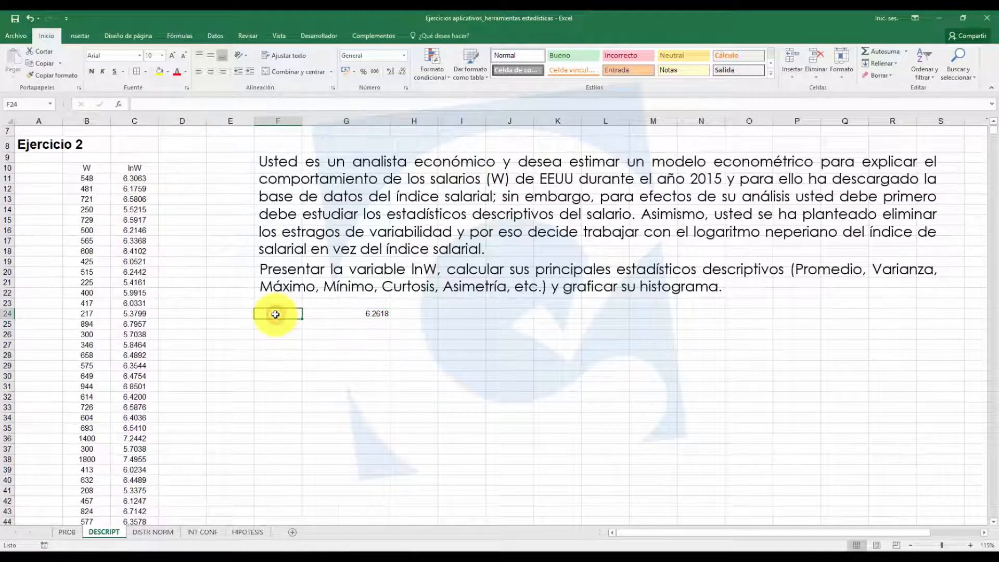
type("PRO")
key("Return")
type("VARIANZA")
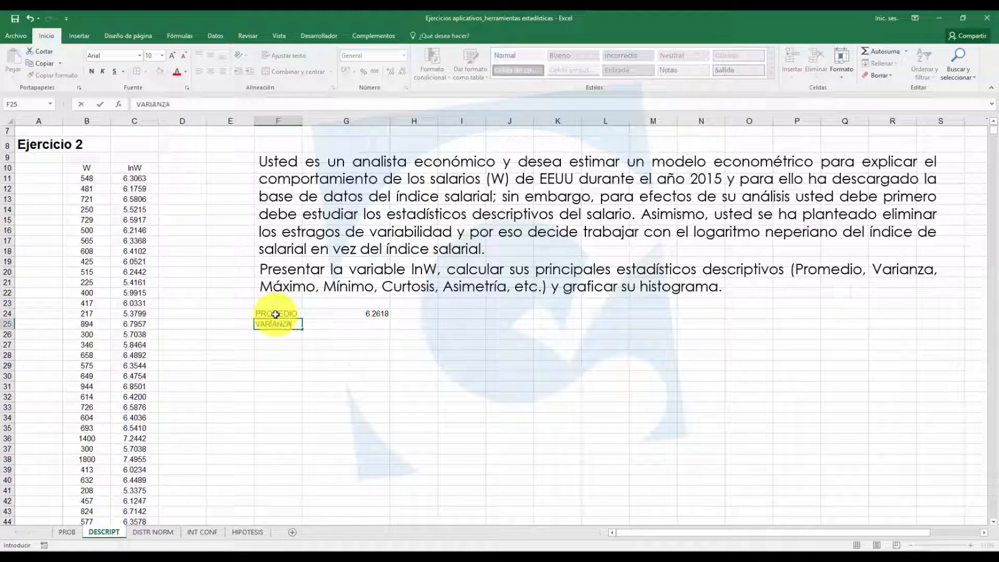
Step: Calculate the sample variance of the lnW values in G25 with VAR.S over C11:C3020
key("Tab")
type("+")
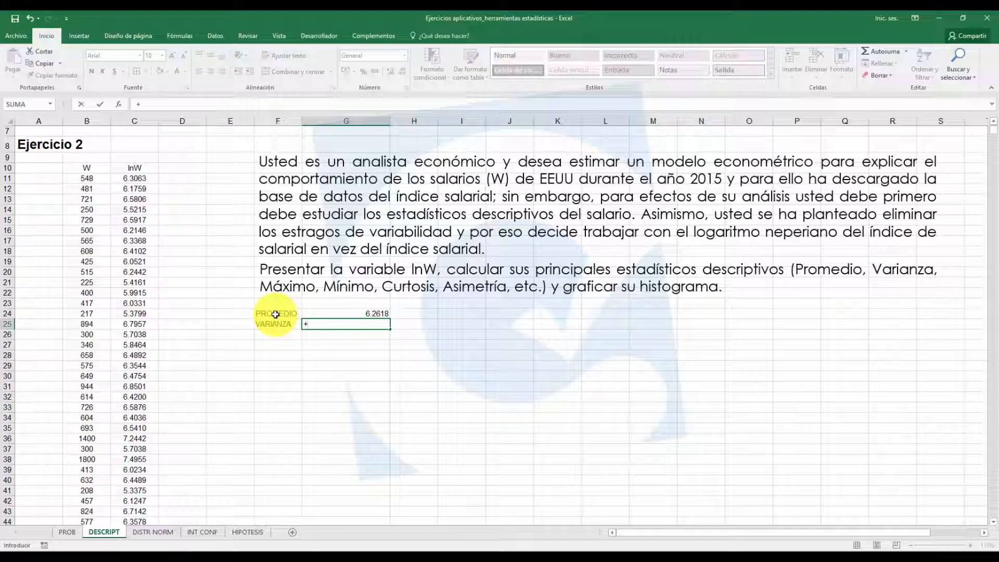
type("VA")
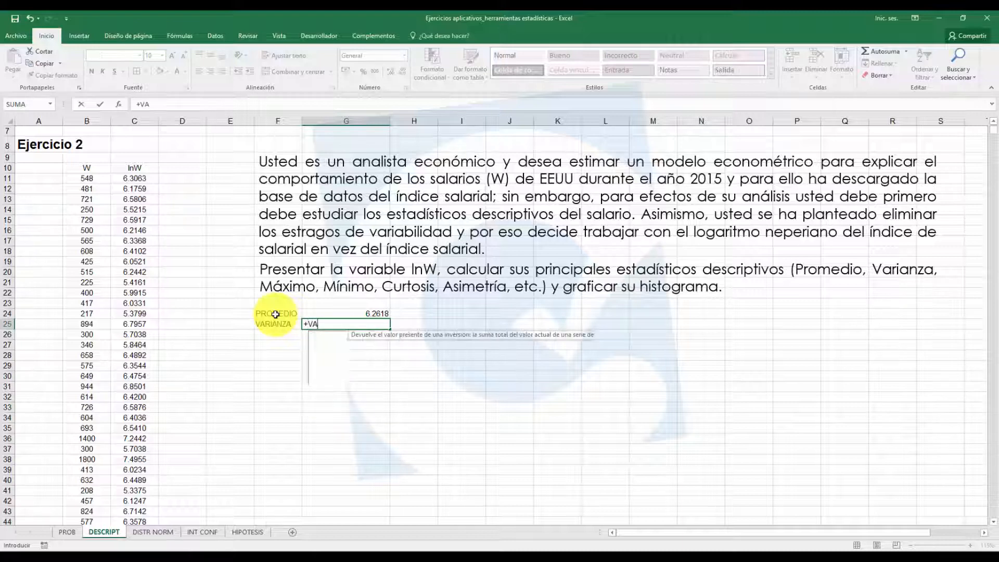
type("R.S(")
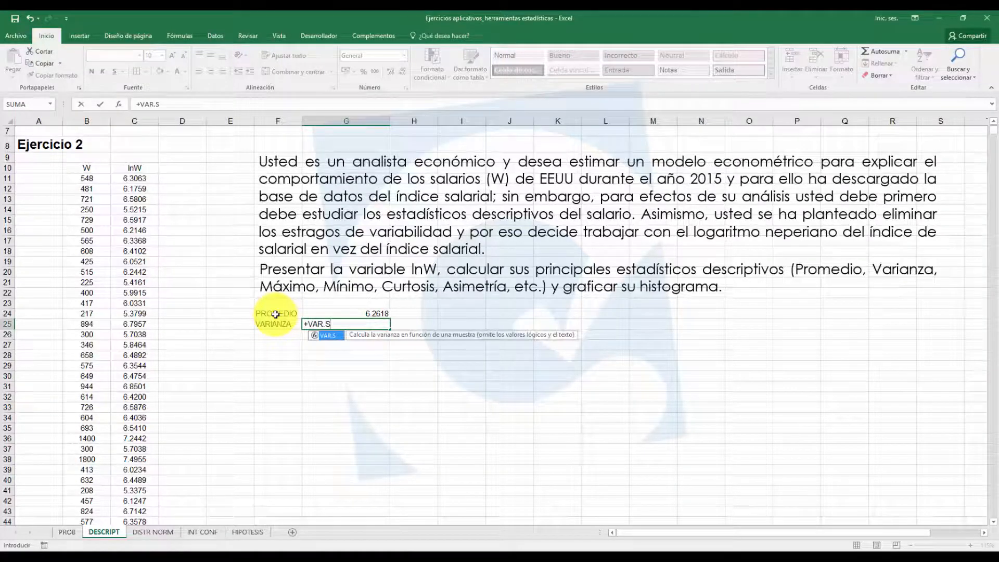
left_click(144, 178)
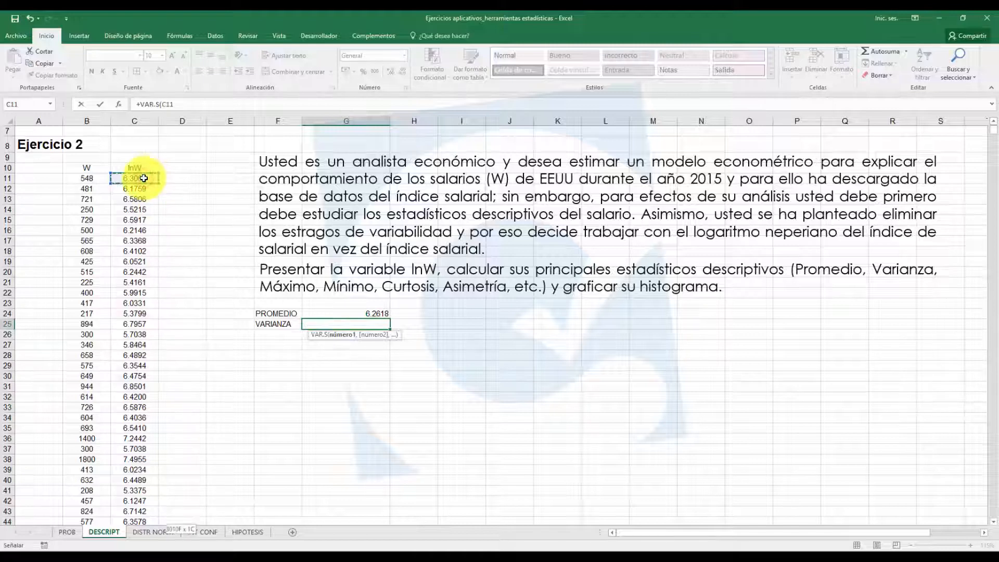
key("ctrl+shift+Down")
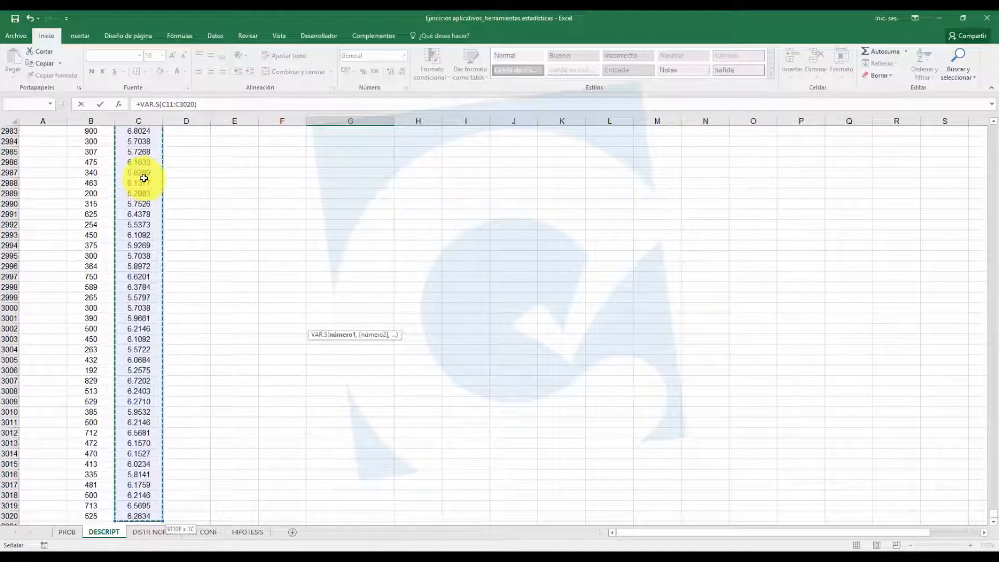
key("Return")
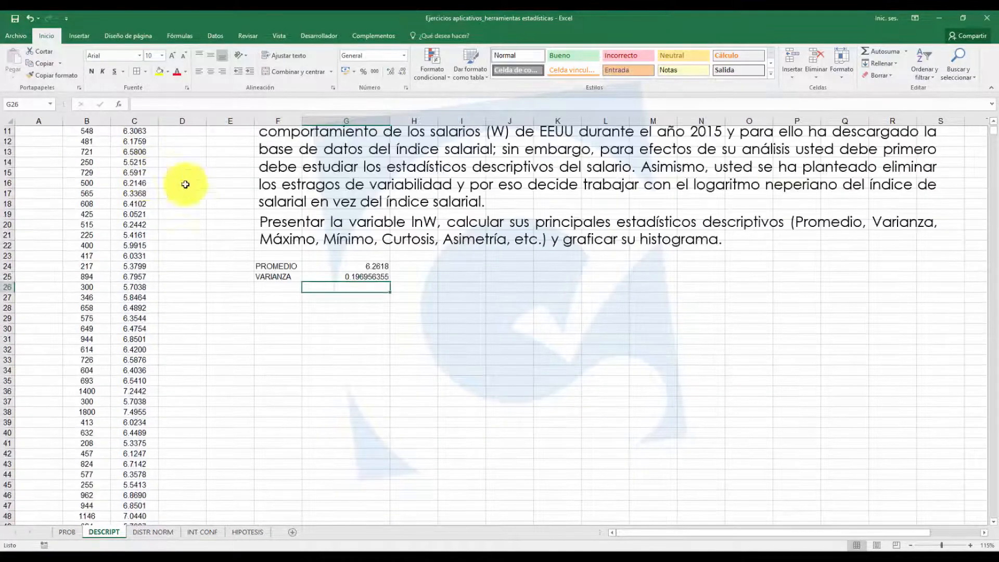
Step: Clear the average and variance labels and formulas from F24:G26
left_click(359, 276)
left_click_drag(367, 267, 384, 276)
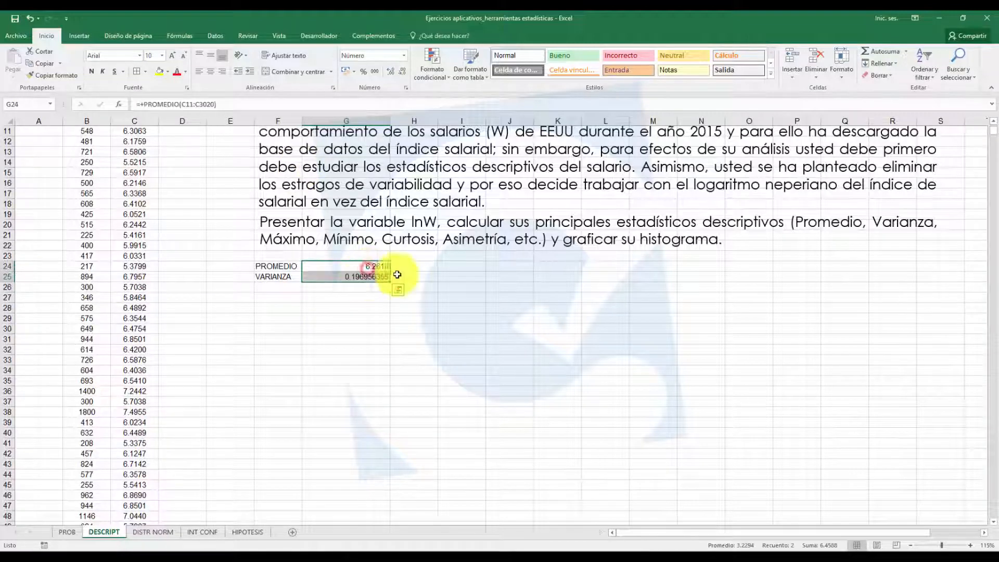
left_click(560, 295)
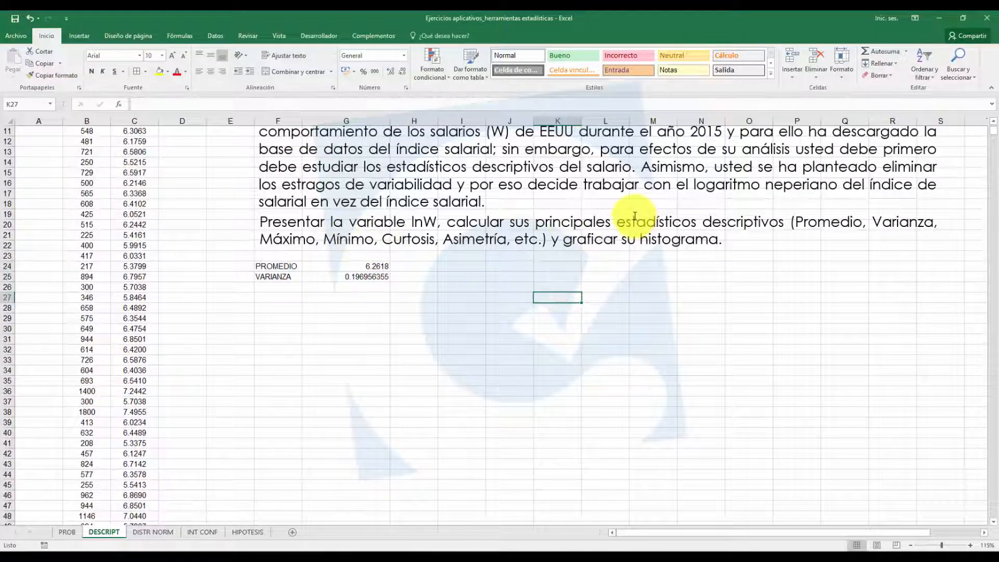
left_click_drag(281, 266, 371, 287)
scroll(463, 321, "up", 3)
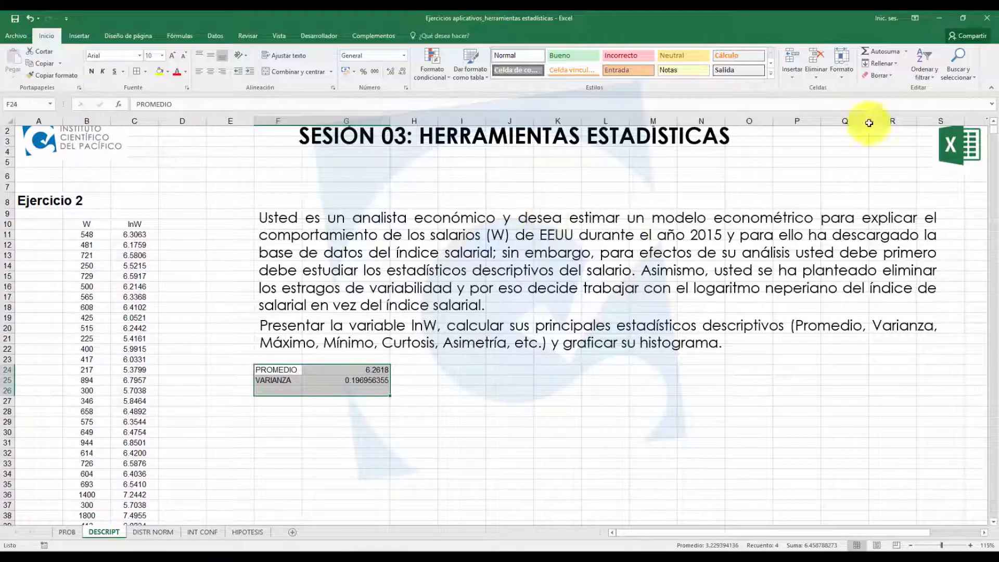
left_click(879, 74)
left_click(884, 92)
left_click(459, 389)
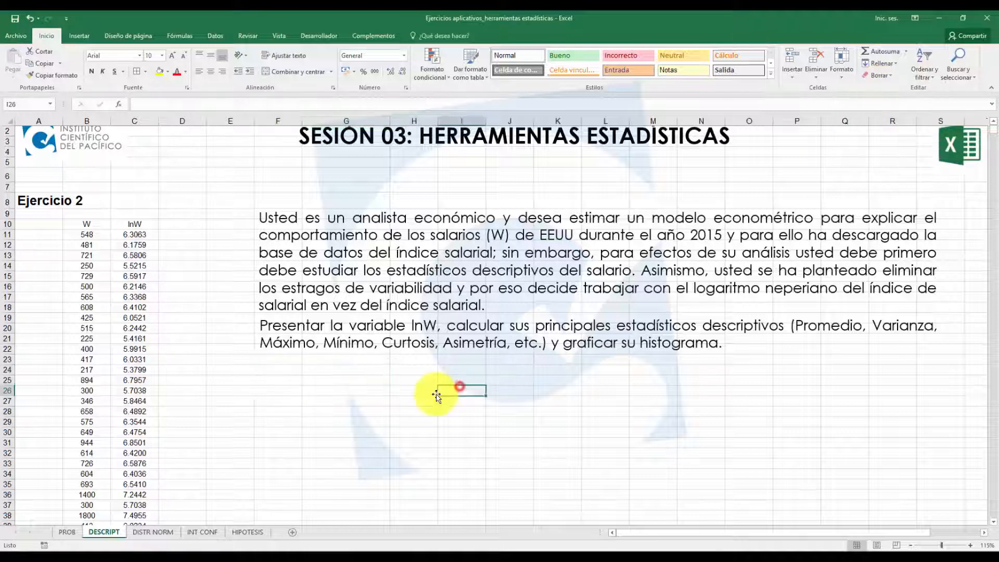
Step: Open the Estadística descriptiva tool from the data analysis functions
left_click(335, 382)
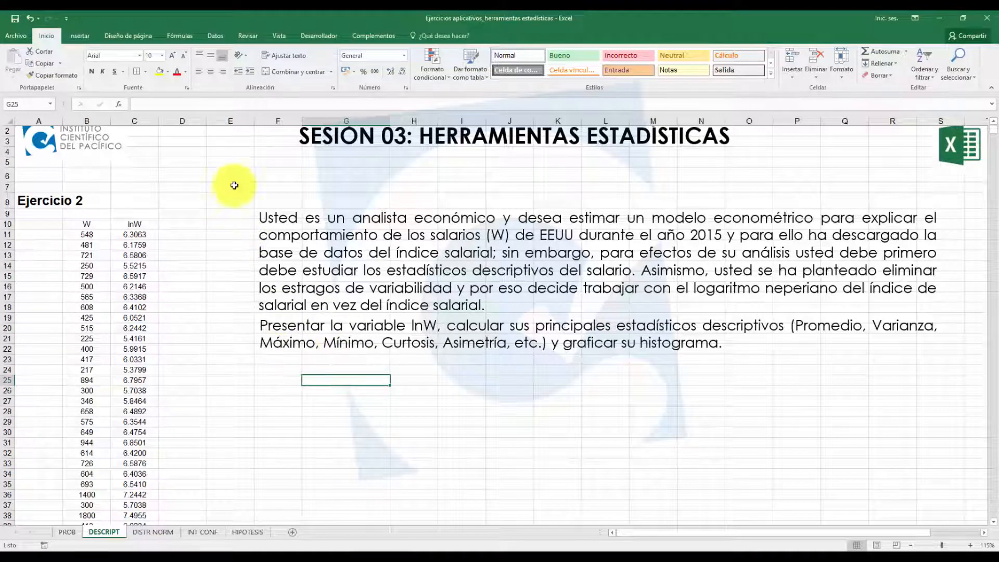
left_click(215, 35)
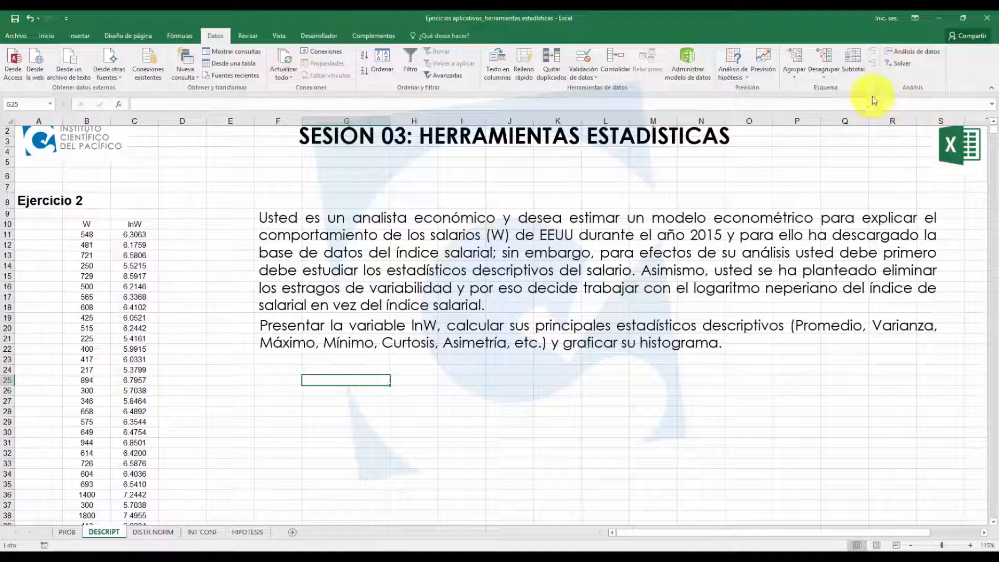
left_click(917, 54)
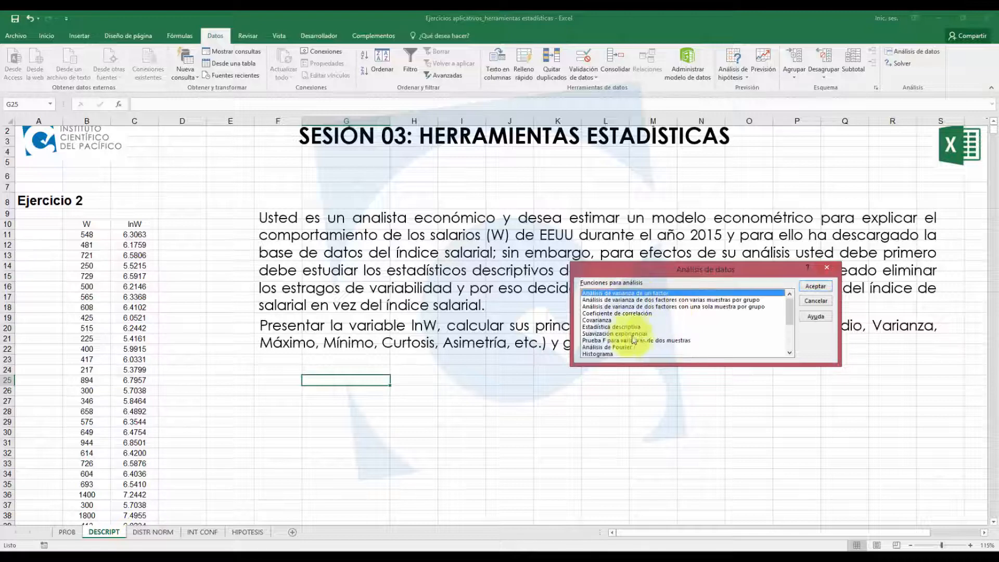
scroll(627, 325, "down", 1)
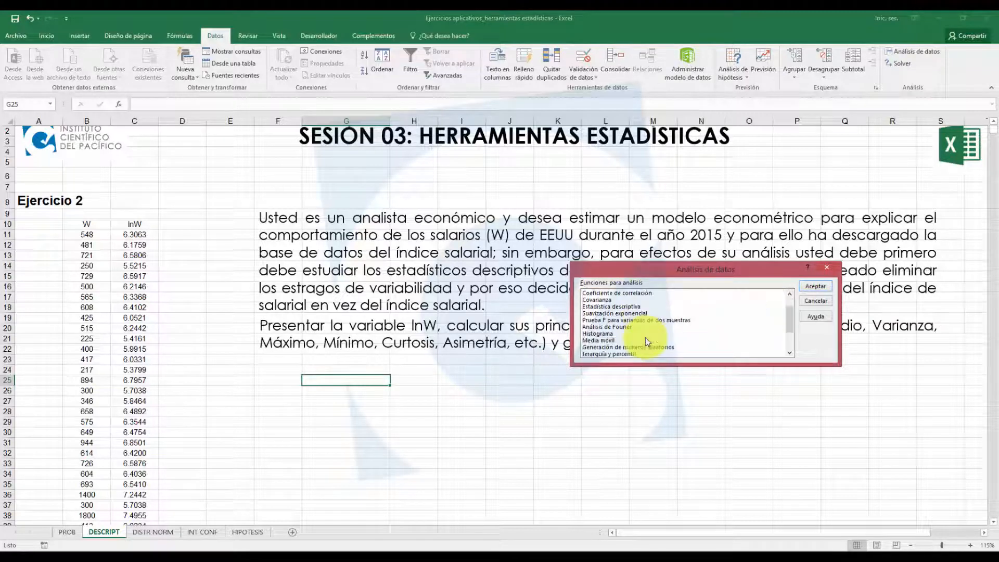
left_click(634, 307)
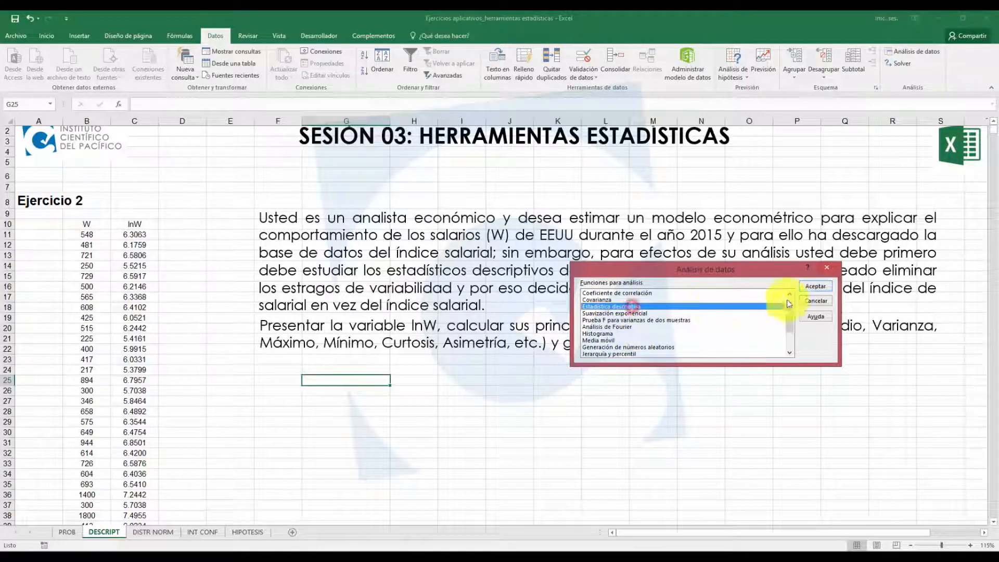
left_click(815, 288)
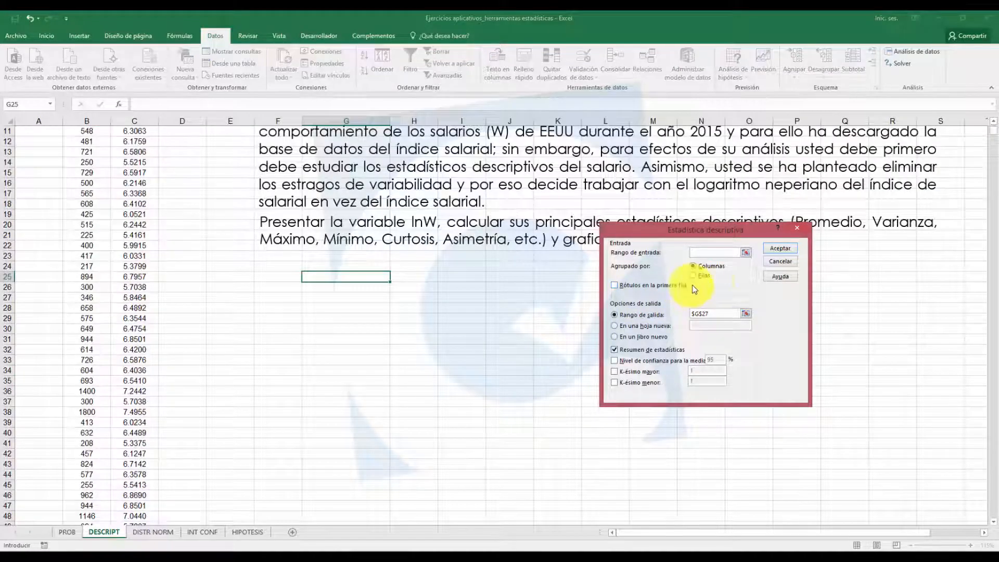
Step: Set the analysis input range to C11:C3020, grouped by columns, and the output range to G25
left_click(707, 252)
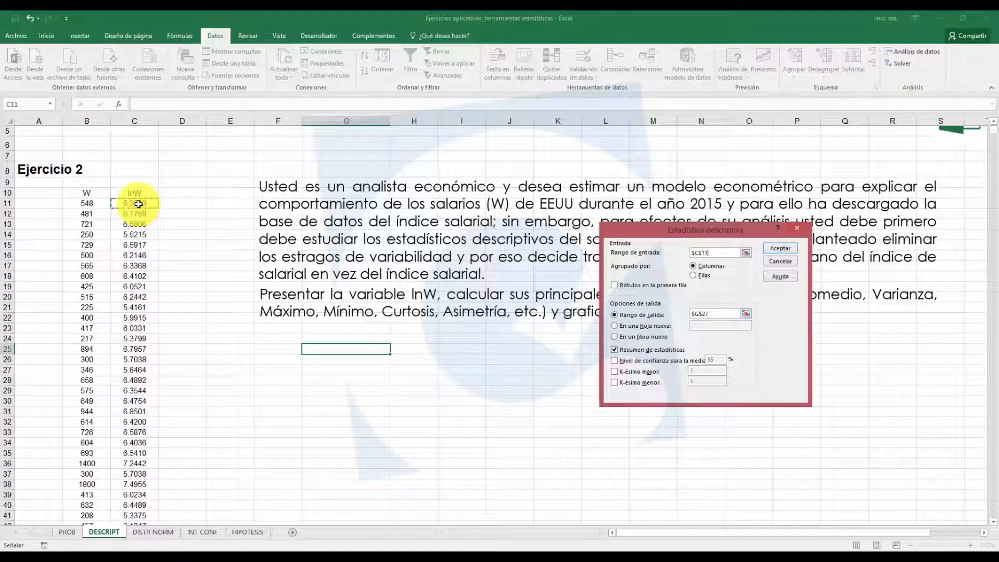
key("ctrl+shift+Down")
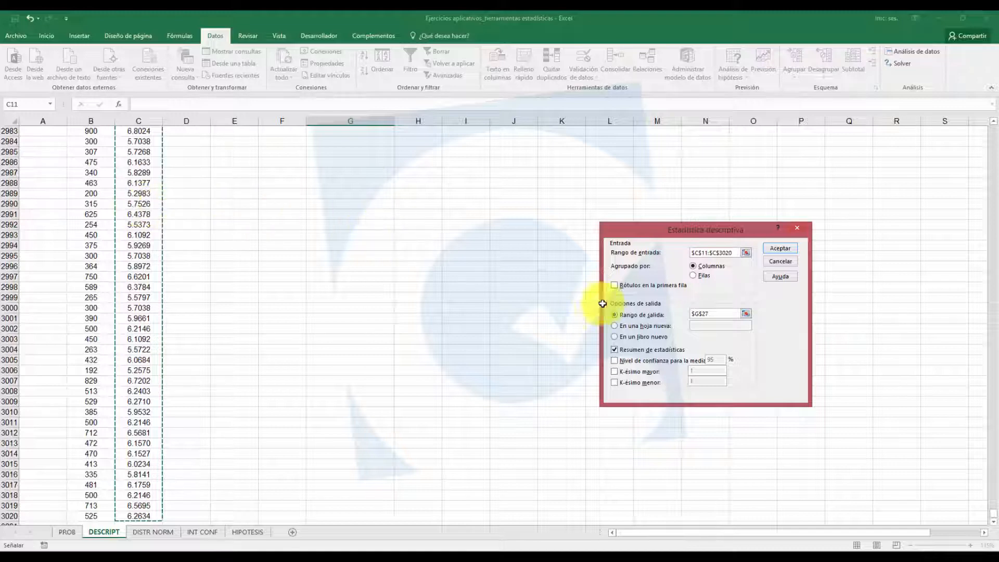
scroll(677, 280, "up", 1)
left_click(694, 267)
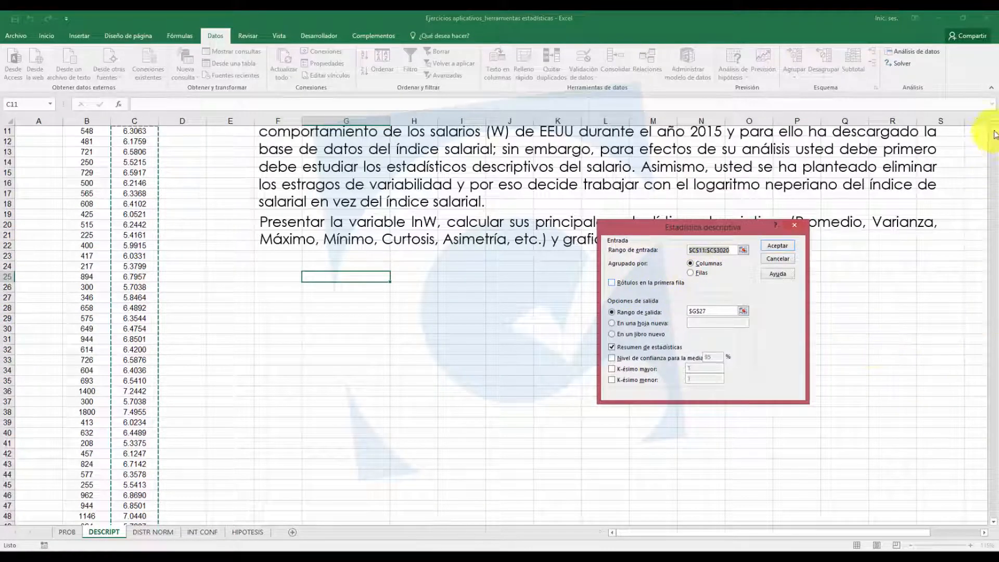
scroll(508, 166, "up", 4)
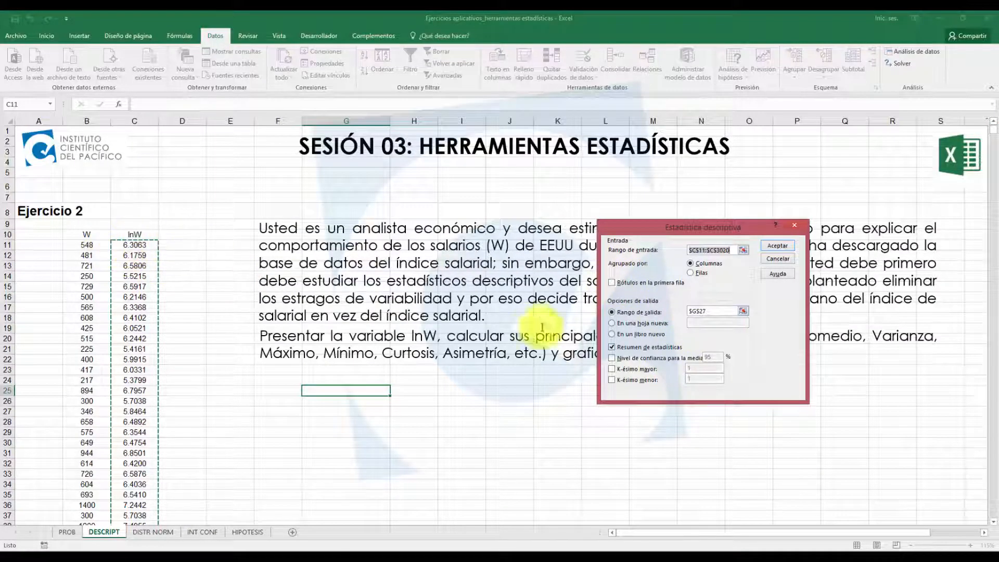
left_click(711, 311)
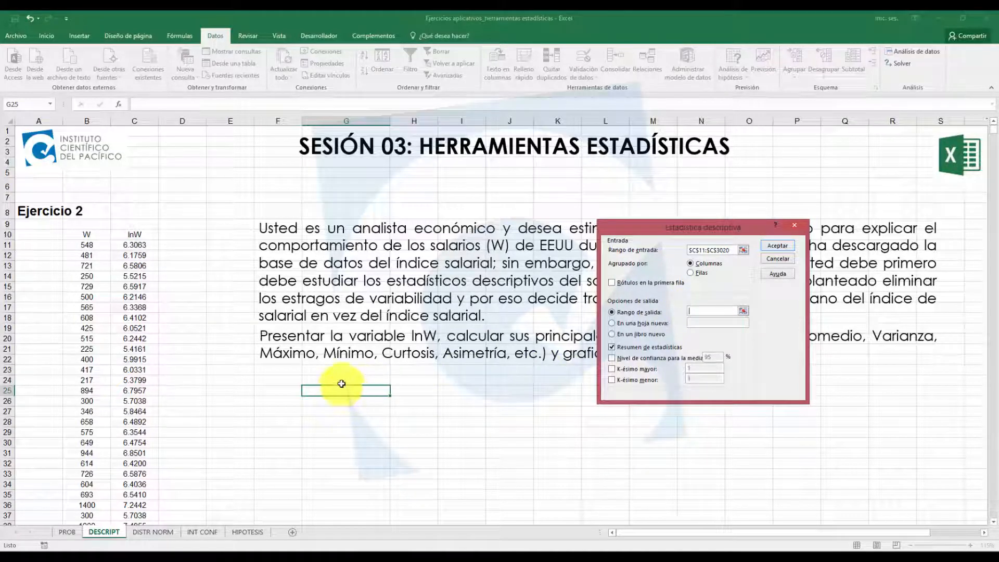
left_click(711, 314)
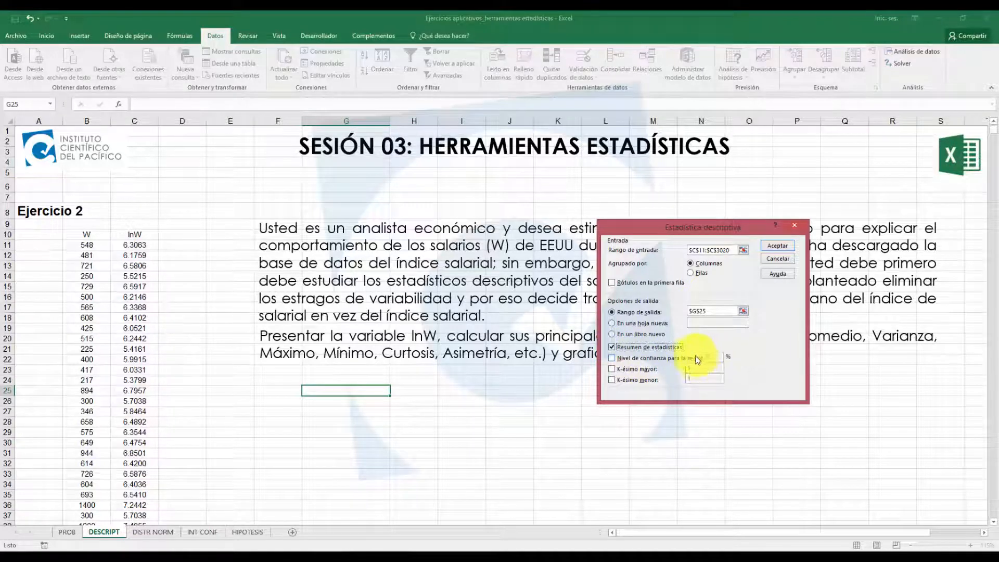
Step: Enable K-ésimo mayor and K-ésimo menor, both set to 2, and generate the descriptive statistics table
left_click(613, 369)
left_click(693, 366)
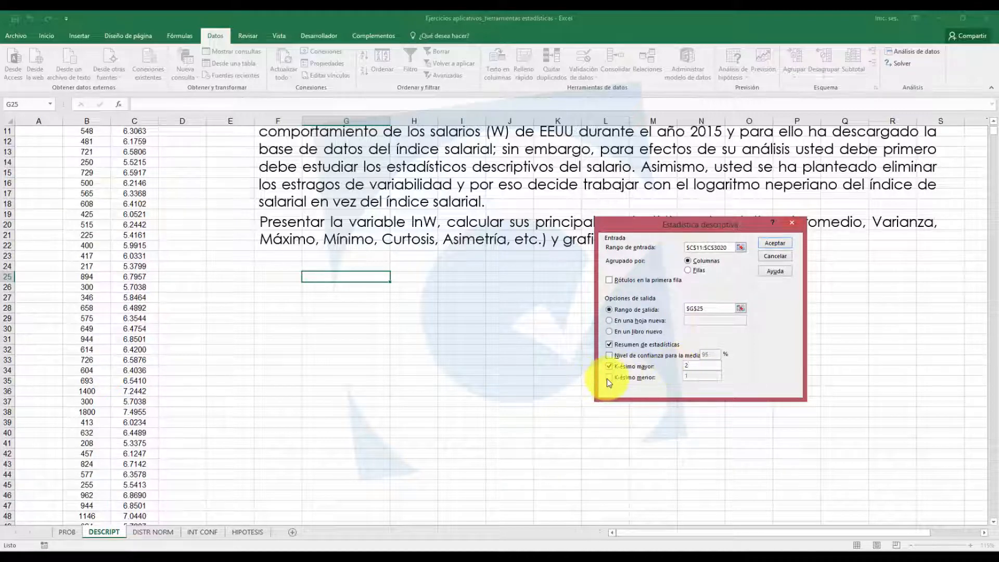
left_click(608, 377)
left_click(688, 373)
type("2")
left_click(775, 241)
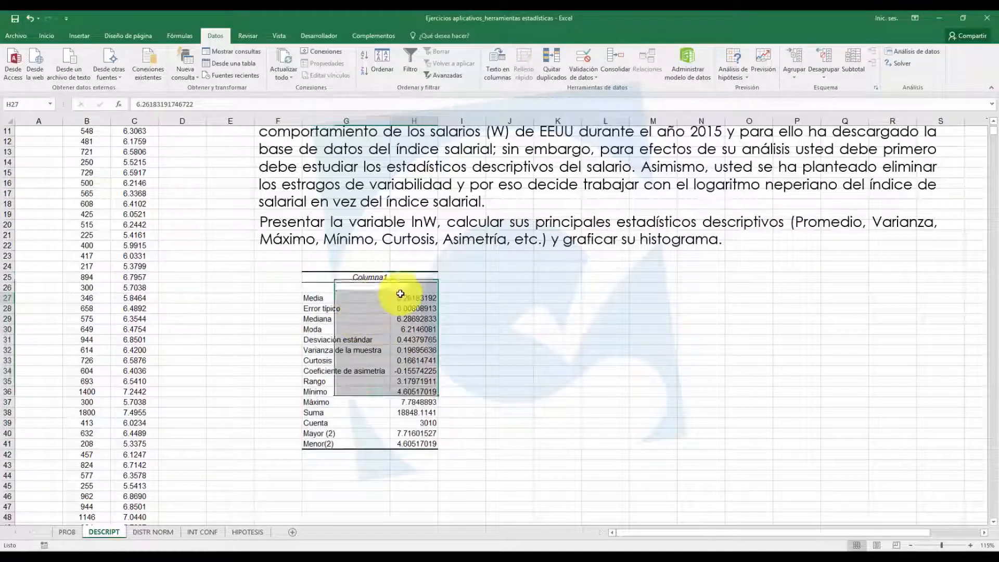
Step: Review the mean, median, standard deviation and sample variance rows in the generated statistics table
left_click_drag(346, 300, 423, 315)
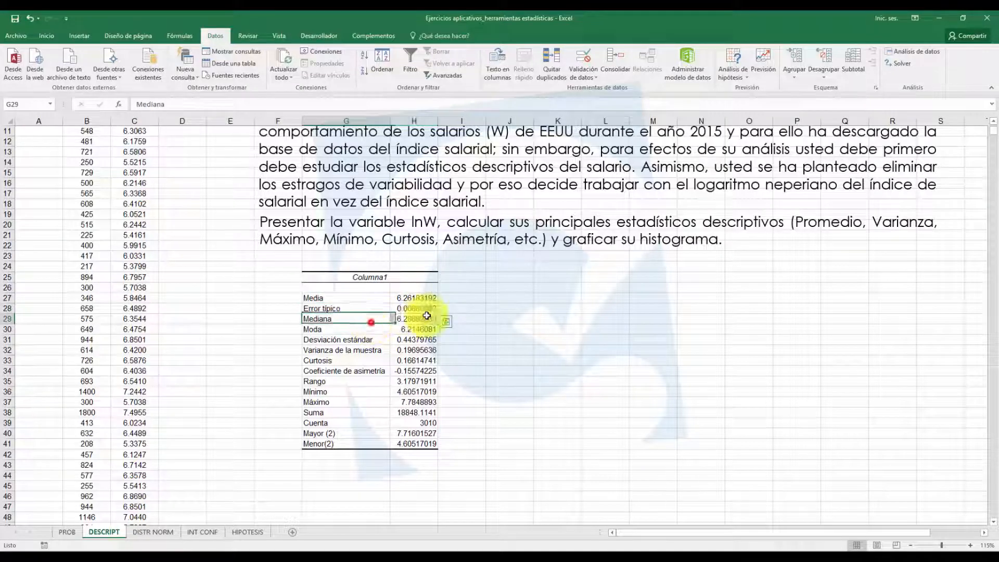
left_click_drag(377, 341, 425, 345)
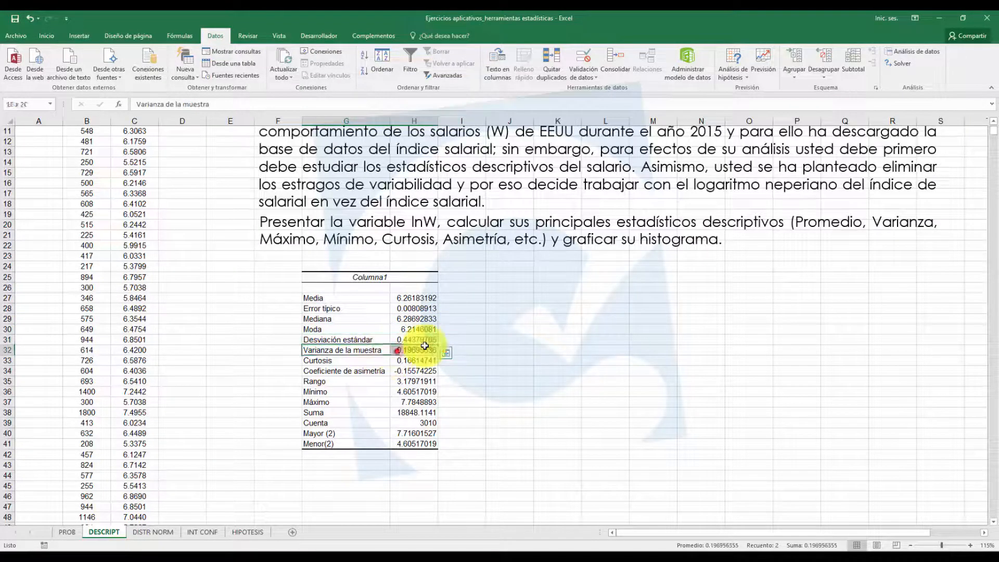
Step: Review the remaining statistics rows, from Curtosis and Coeficiente de asimetría through Rango, Mínimo, Máximo and Suma to Mayor (2) and Menor(2)
left_click(379, 361)
left_click(373, 373)
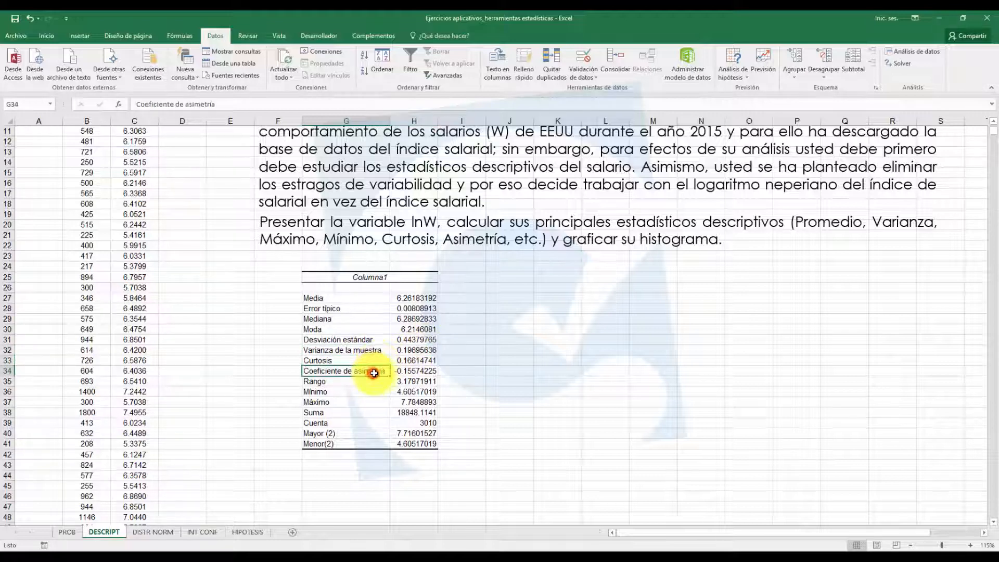
left_click(370, 385)
left_click(369, 393)
left_click(367, 401)
left_click(359, 416)
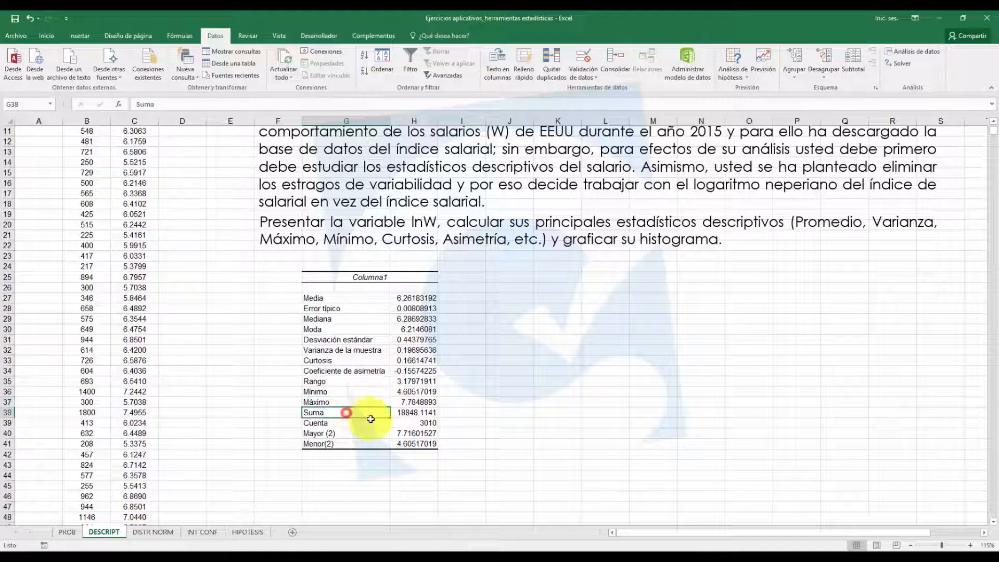
left_click_drag(363, 424, 396, 439)
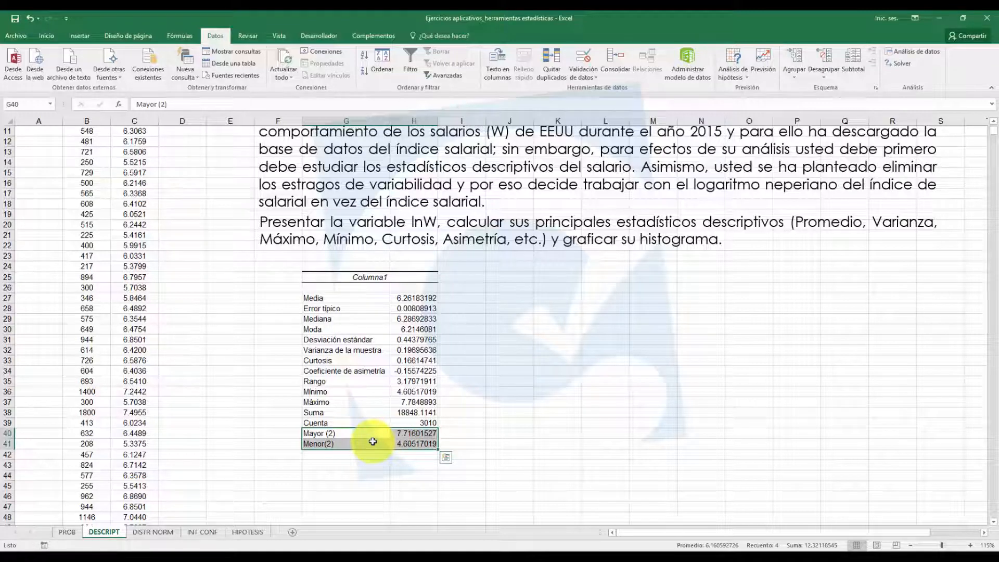
left_click_drag(367, 381, 430, 381)
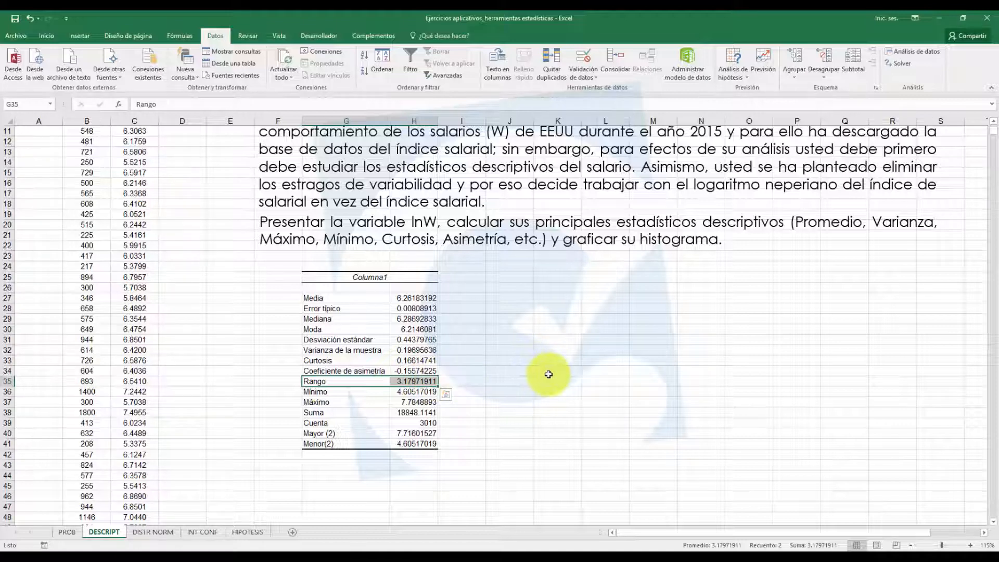
left_click(143, 277)
left_click(545, 370)
left_click(545, 441)
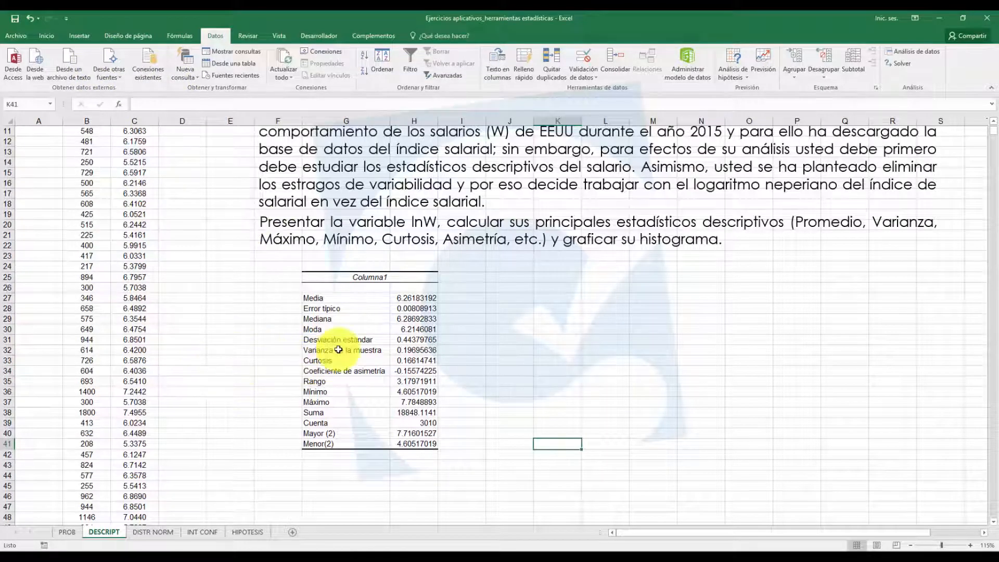
Step: Insert a histogram chart of the lnW values in C11:C3020
left_click(79, 36)
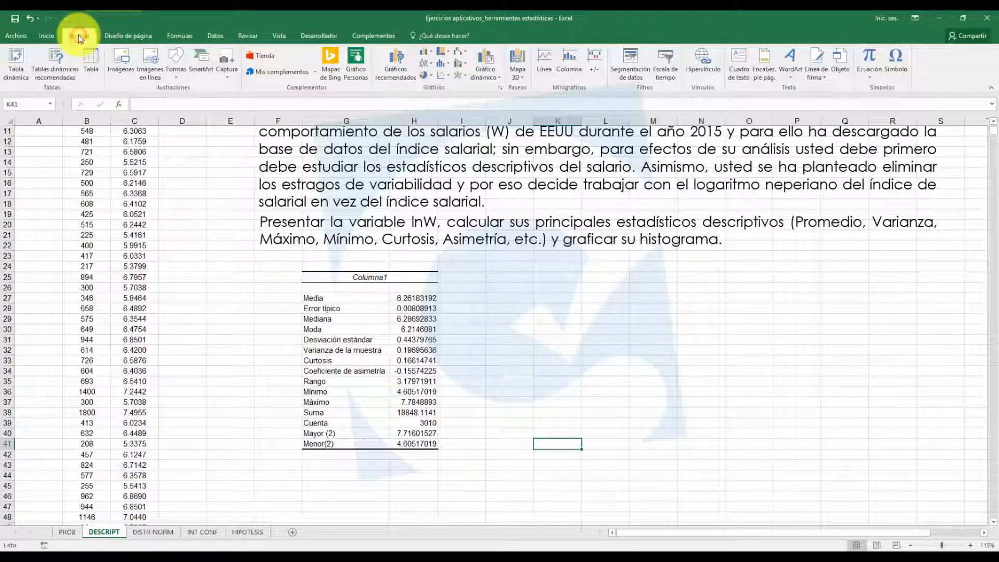
left_click(448, 65)
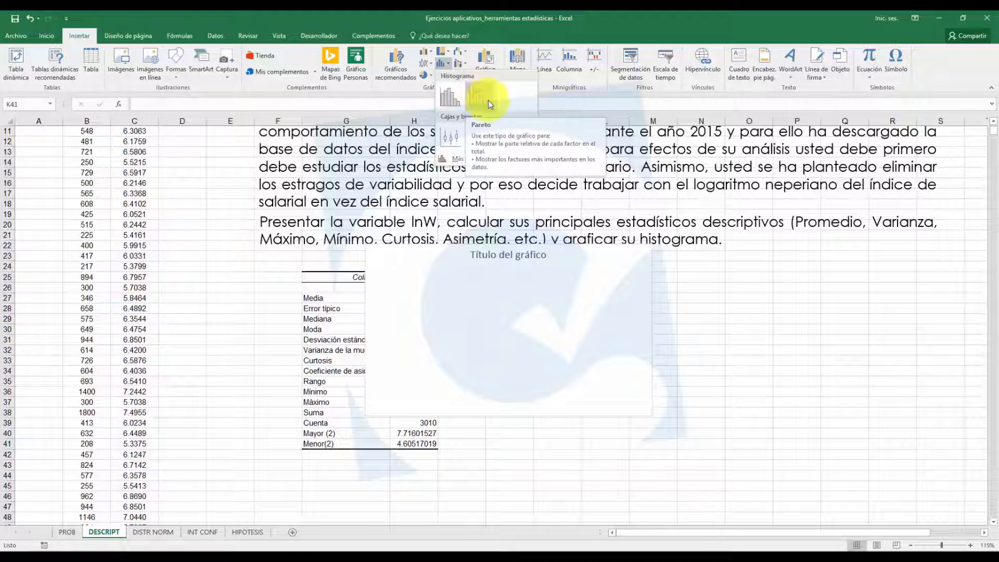
left_click(703, 318)
scroll(697, 317, "up", 3)
left_click(124, 235)
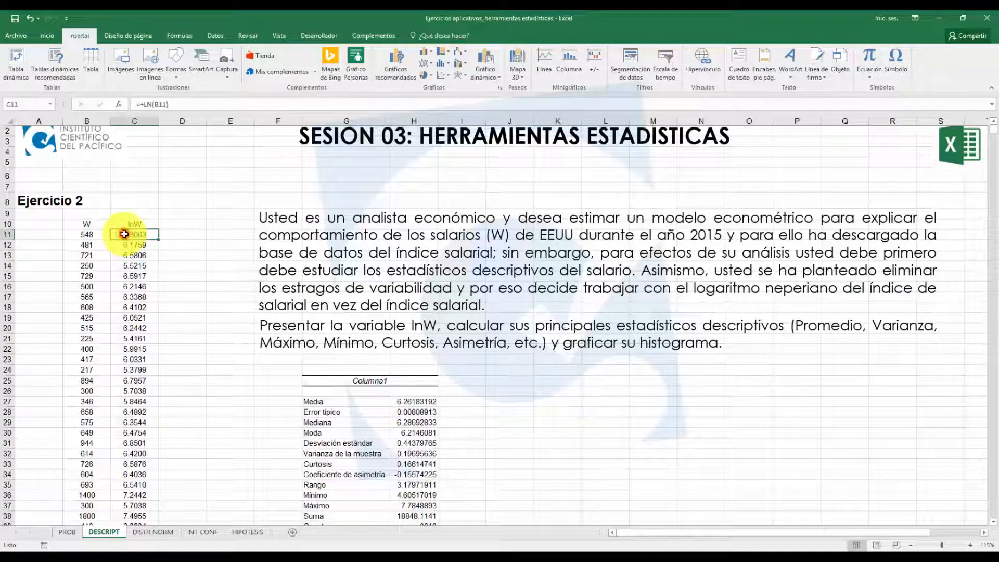
key("ctrl+shift+Down")
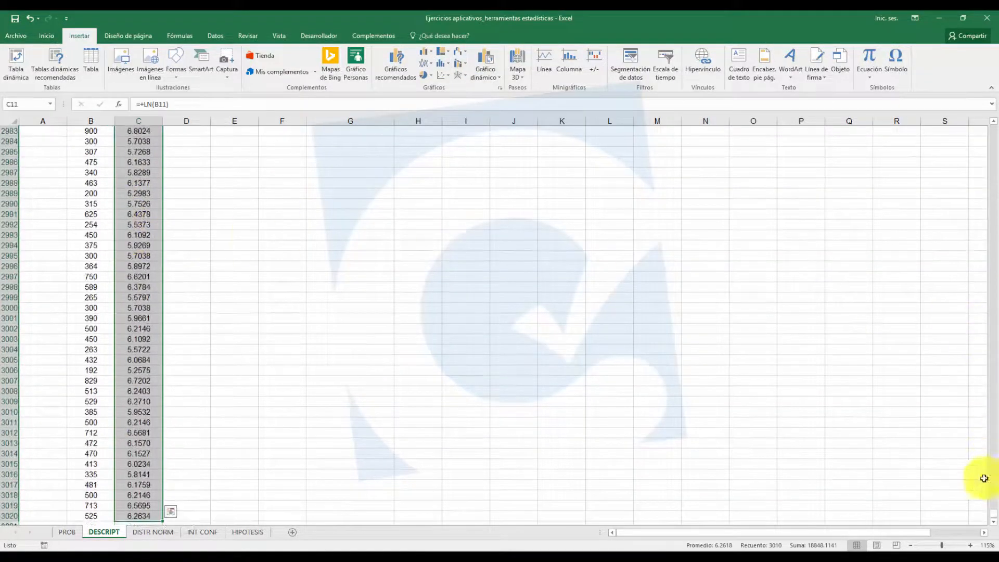
left_click_drag(994, 515, 988, 126)
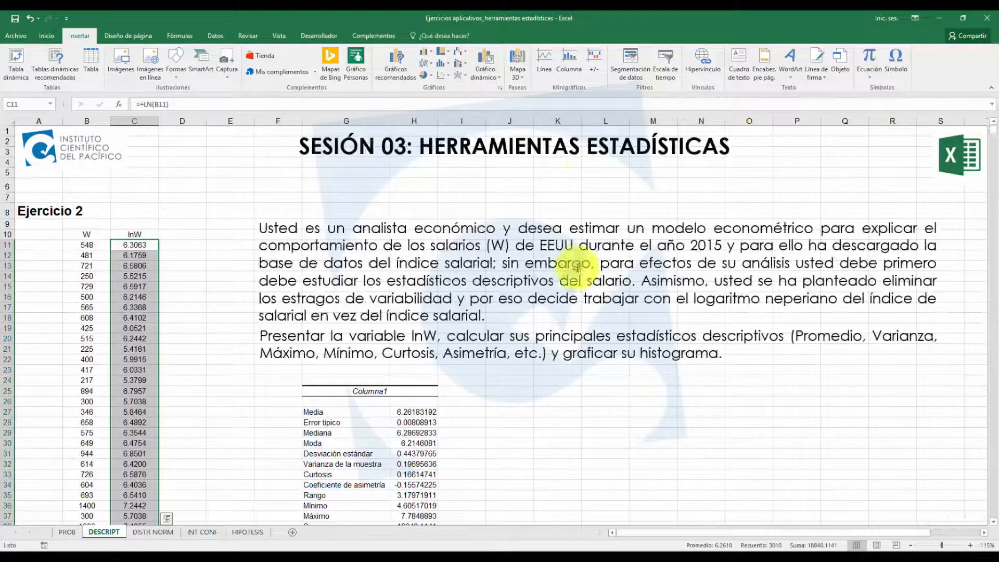
left_click(448, 65)
left_click(441, 105)
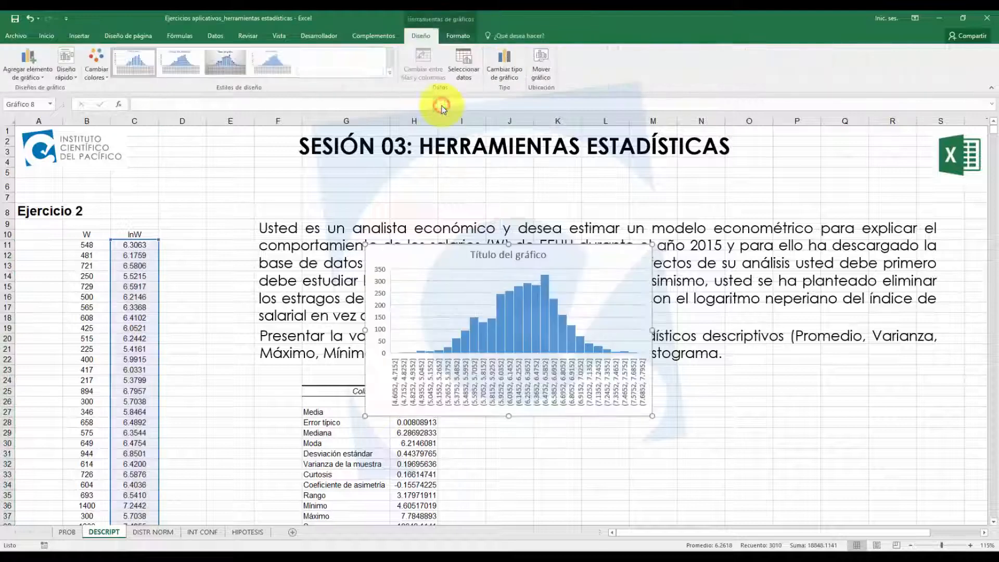
Step: Move the lnW histogram into the empty area beside the descriptive statistics table, below the exercise text
scroll(401, 223, "down", 1)
left_click_drag(401, 223, 553, 361)
scroll(575, 363, "down", 2)
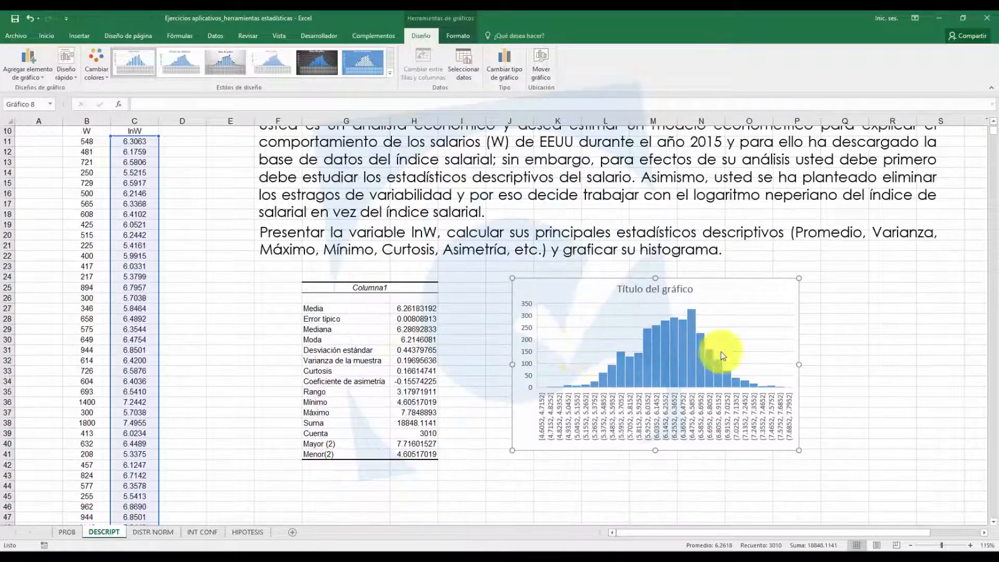
left_click(882, 359)
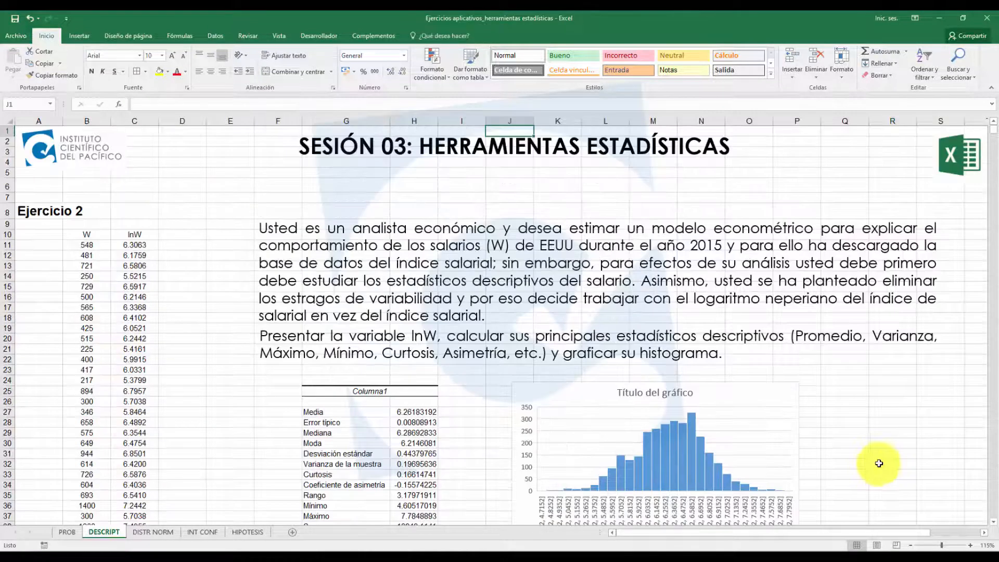
left_click(747, 397)
scroll(747, 396, "down", 1)
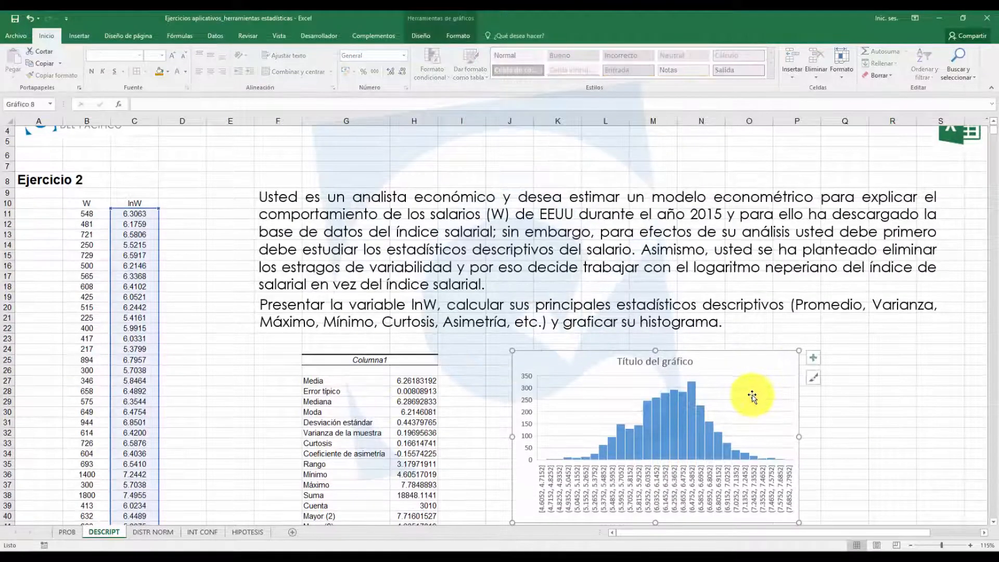
scroll(747, 397, "down", 2)
left_click(571, 485)
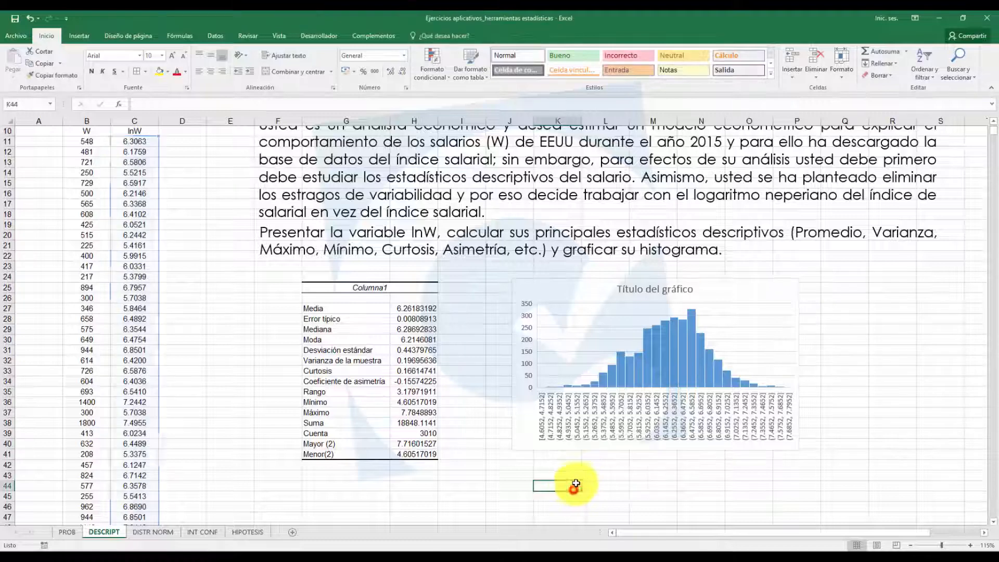
Step: Insert a histogram chart of the original salary values W in B11:B3020
left_click(89, 141)
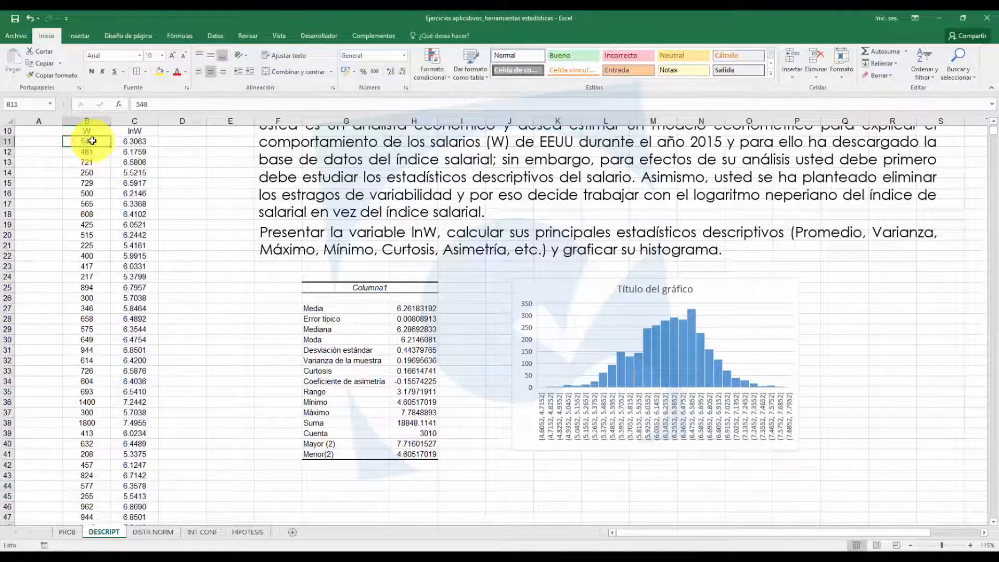
key("ctrl+shift+Down")
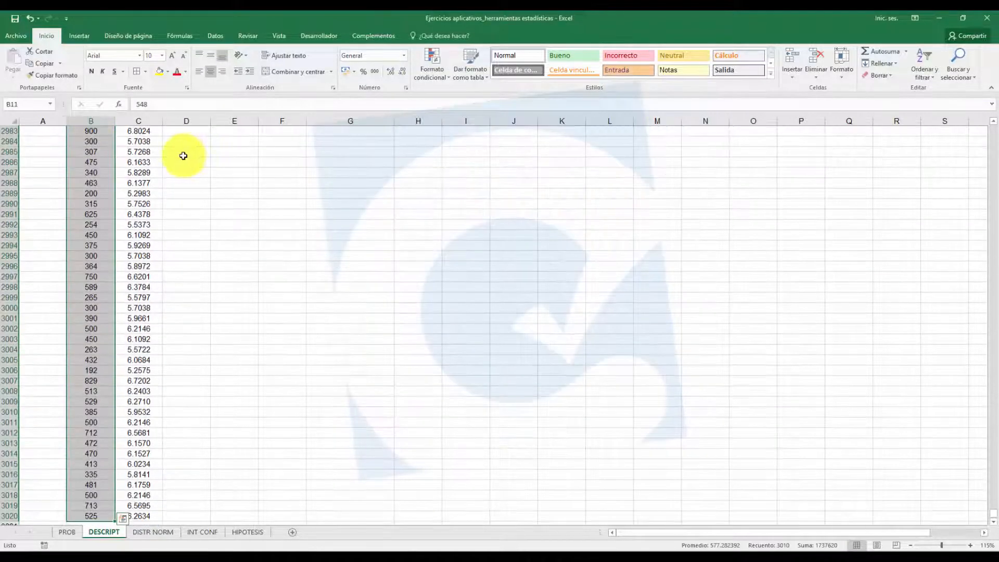
left_click(79, 35)
left_click(438, 79)
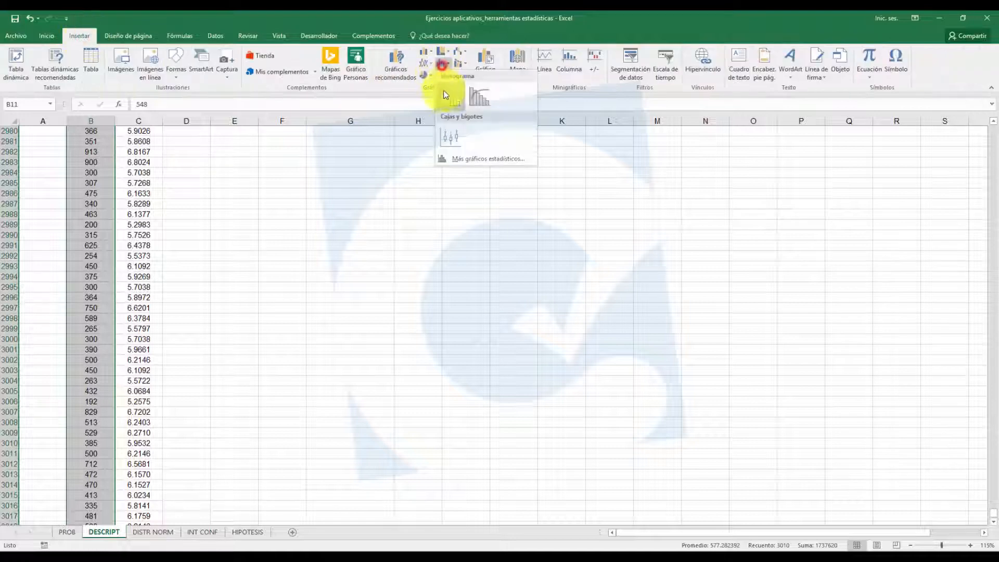
left_click(445, 99)
Step: Cut the W histogram from the end of the data, paste it near row 11, and place it directly above the lnW histogram
key("Delete")
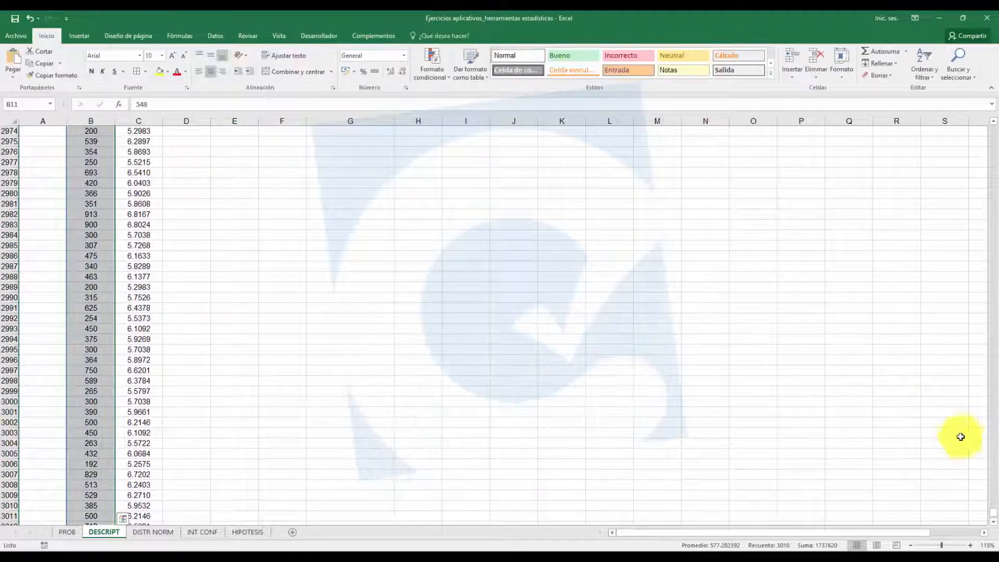
left_click_drag(993, 512, 989, 127)
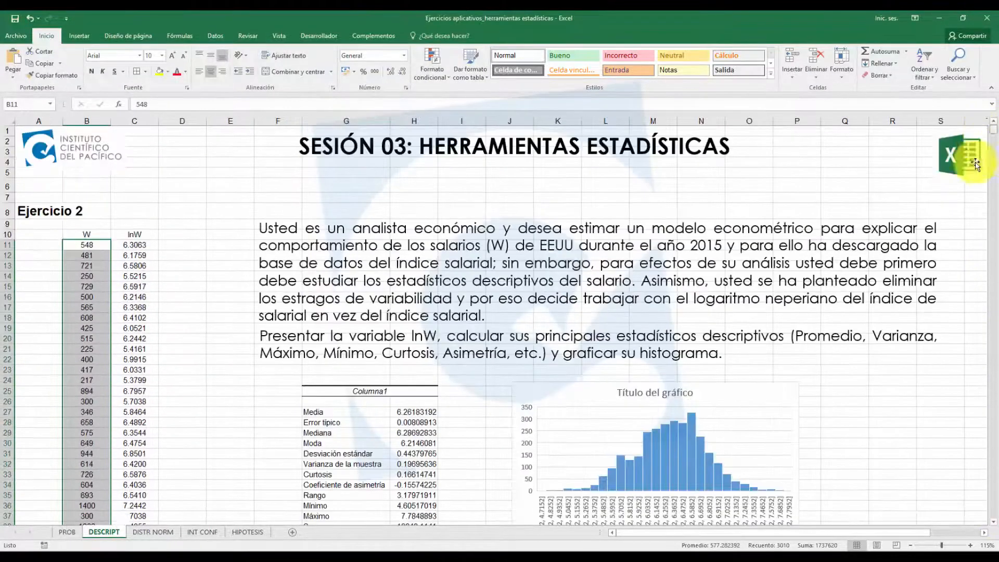
scroll(847, 335, "down", 4)
key("ctrl+z")
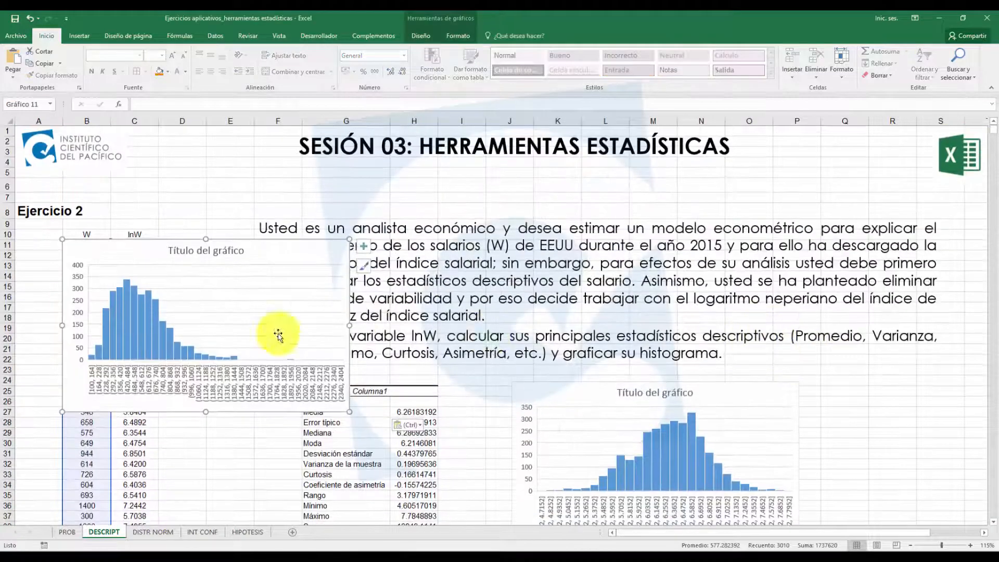
left_click_drag(286, 261, 744, 238)
scroll(697, 503, "down", 1)
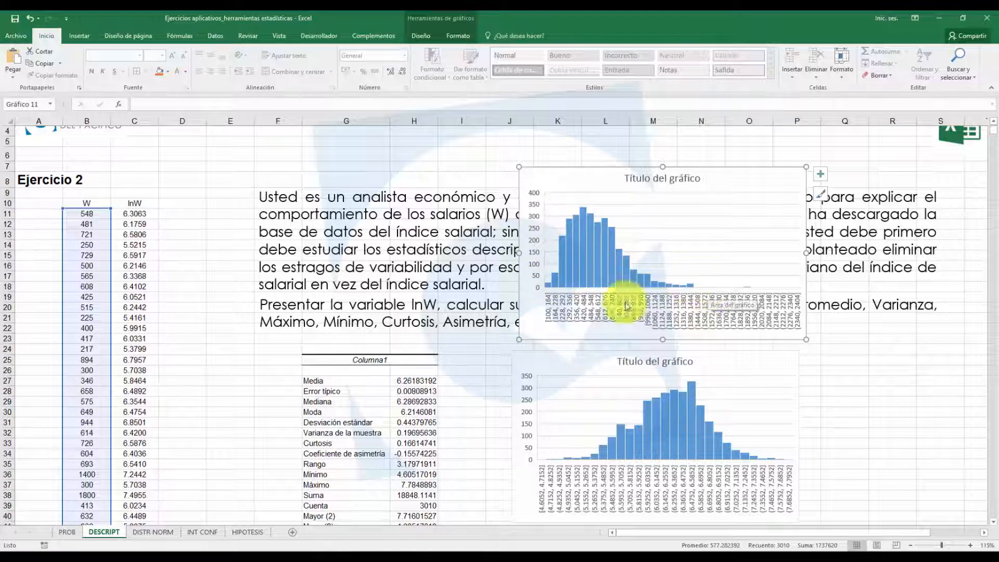
Step: Paste the picture of the CAF > 0, CAF = 0 and CAF < 0 skewness curves above the statistics table
left_click(459, 411)
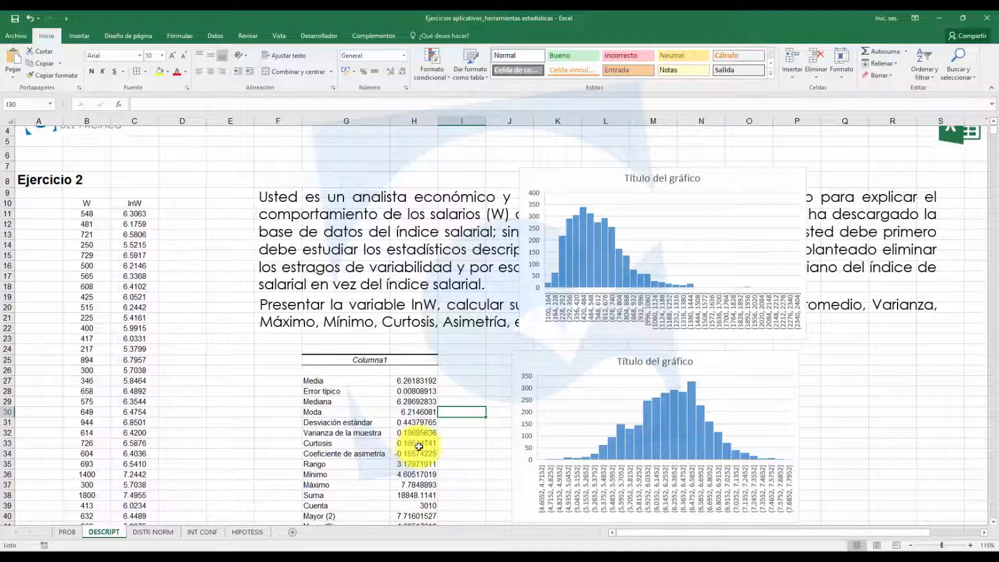
left_click_drag(418, 446, 421, 453)
key("ctrl+v")
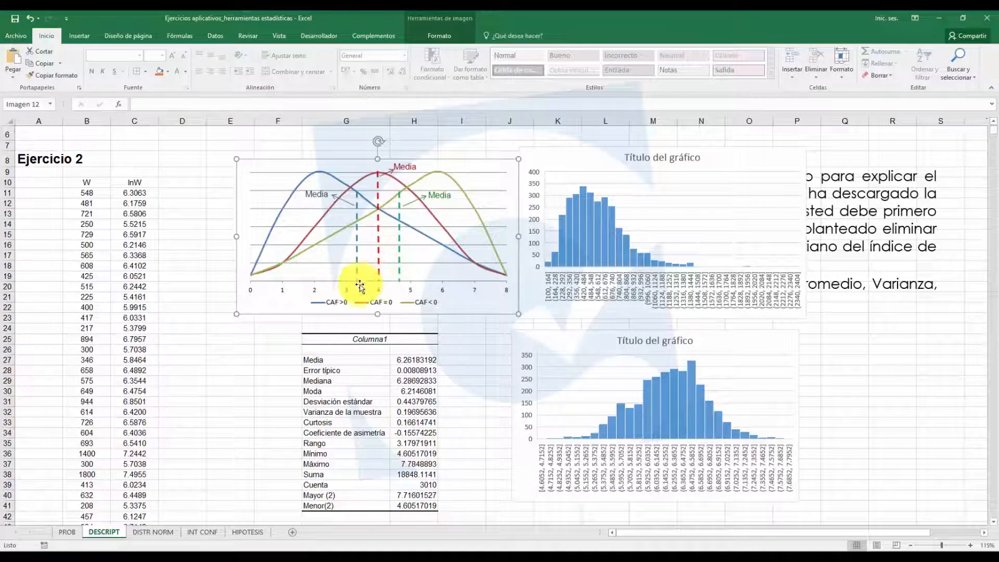
Step: Examine the Coeficiente de asimetría of lnW against the skewness curves picture and the two histograms
left_click(470, 348)
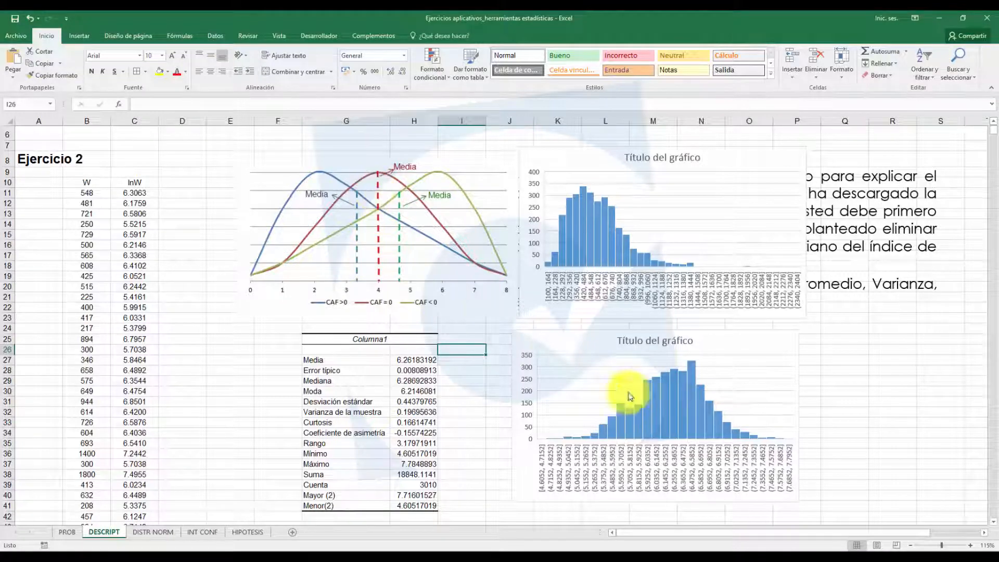
left_click(408, 412)
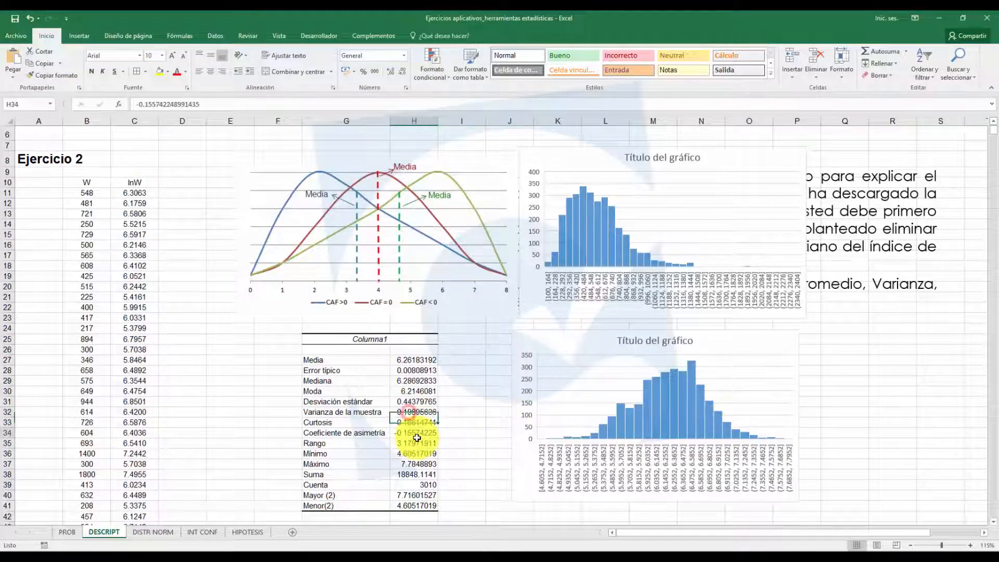
left_click_drag(348, 436, 423, 435)
left_click(406, 432)
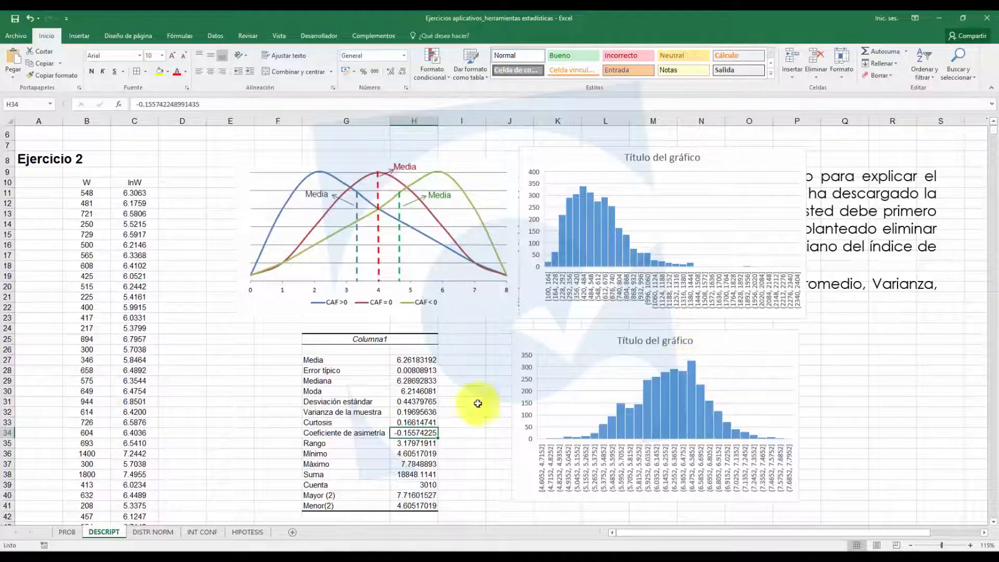
left_click(455, 436)
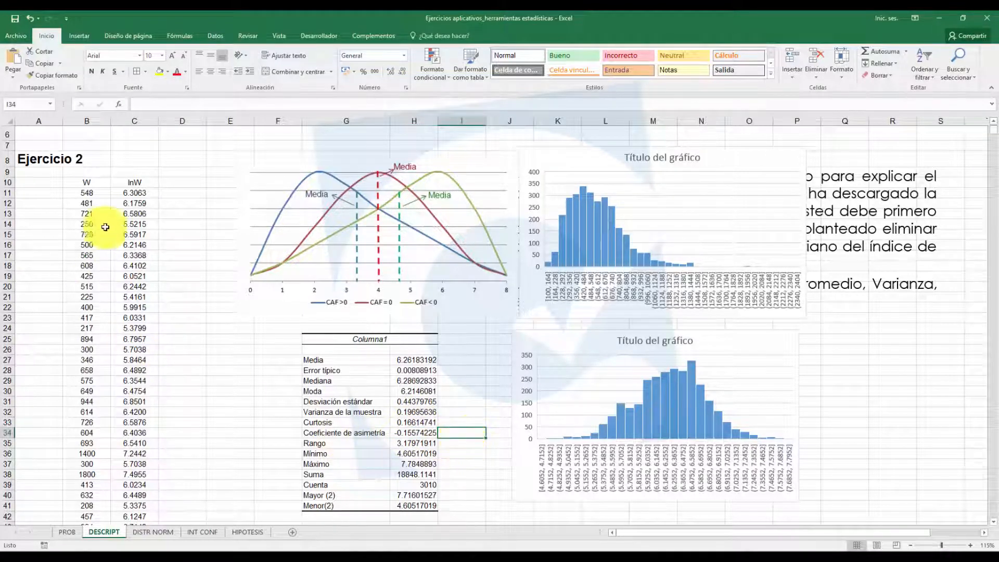
left_click(86, 202)
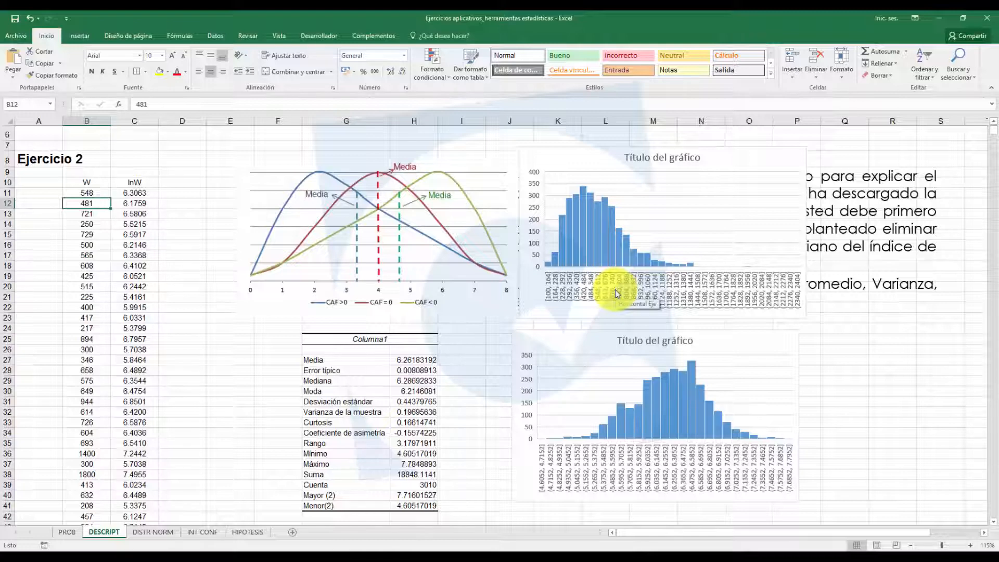
Step: Calculate the skewness of W in cell I34 with COEFICIENTE.ASIMETRIA over B11:B3020
left_click(451, 433)
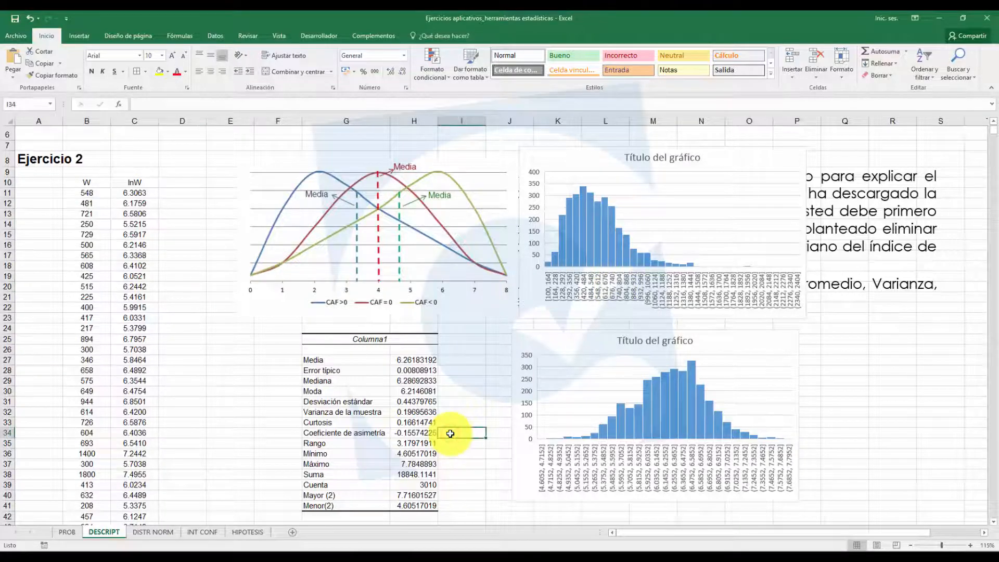
type("+COEFICIENTE.ASIMETRIA(")
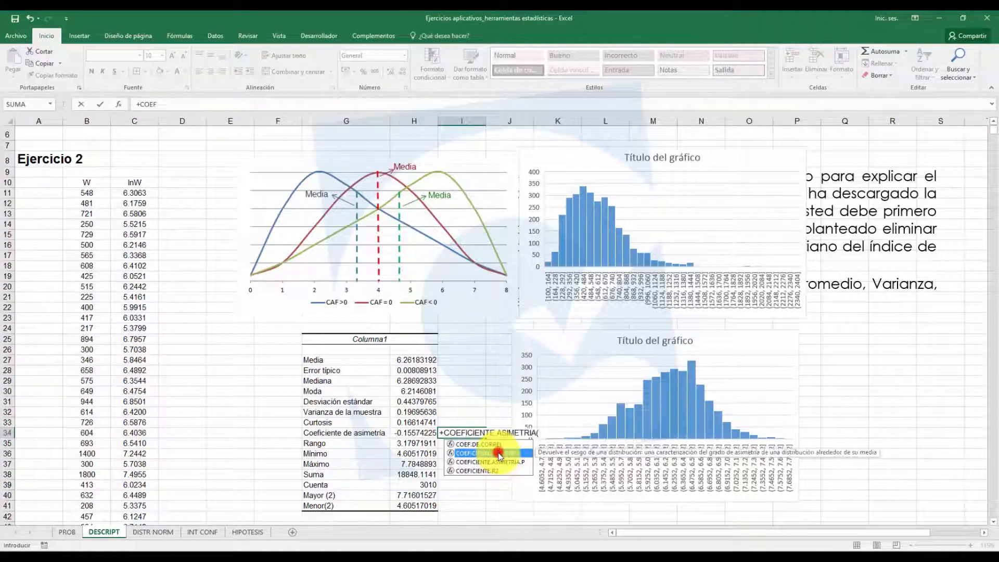
double_click(499, 456)
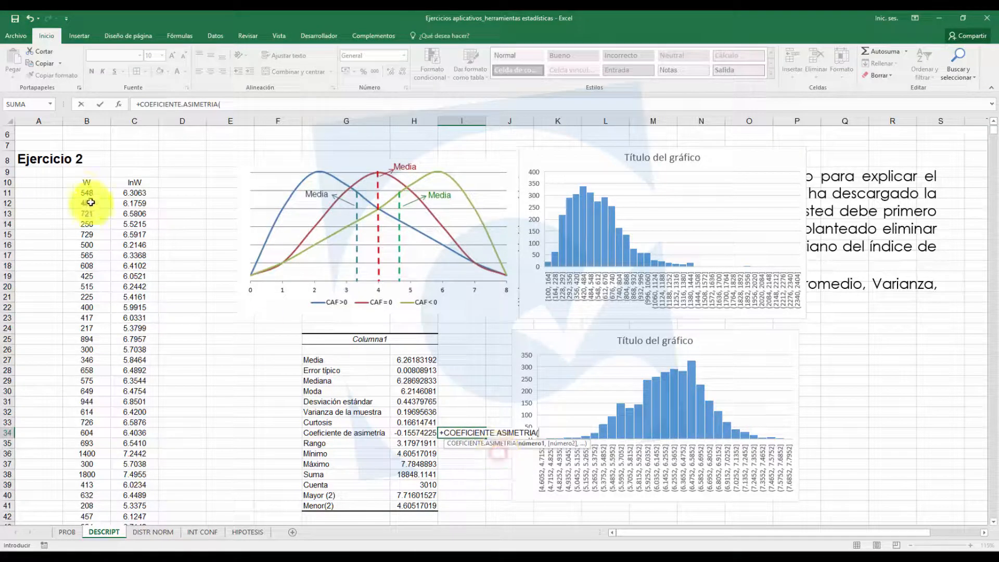
left_click(85, 193)
key("ctrl+shift+Down")
key("Return")
Step: Compare the skewness coefficients of W and lnW in row 34 with the shapes of their histograms
scroll(457, 271, "up", 5)
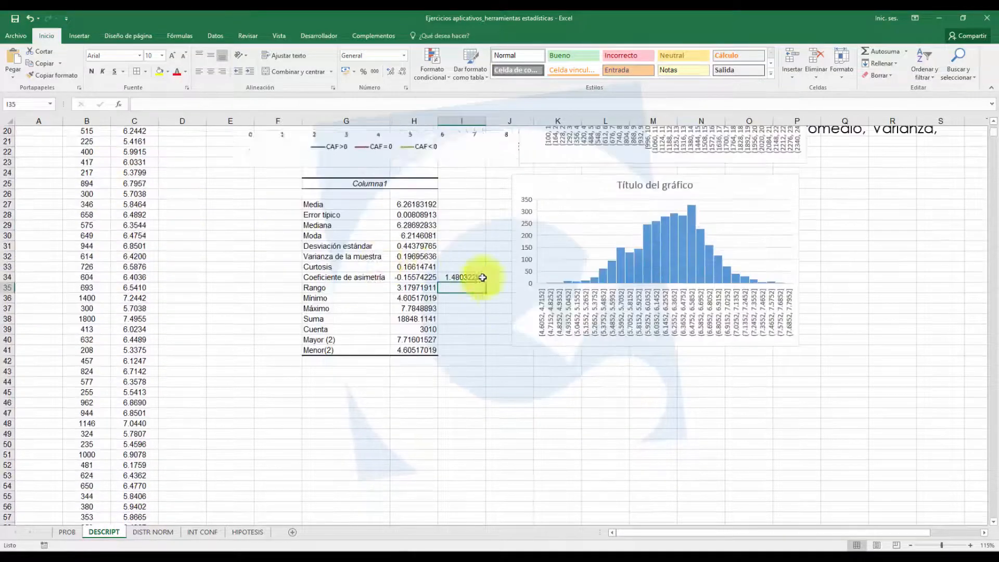
scroll(461, 271, "up", 2)
left_click(475, 341)
scroll(469, 348, "up", 3)
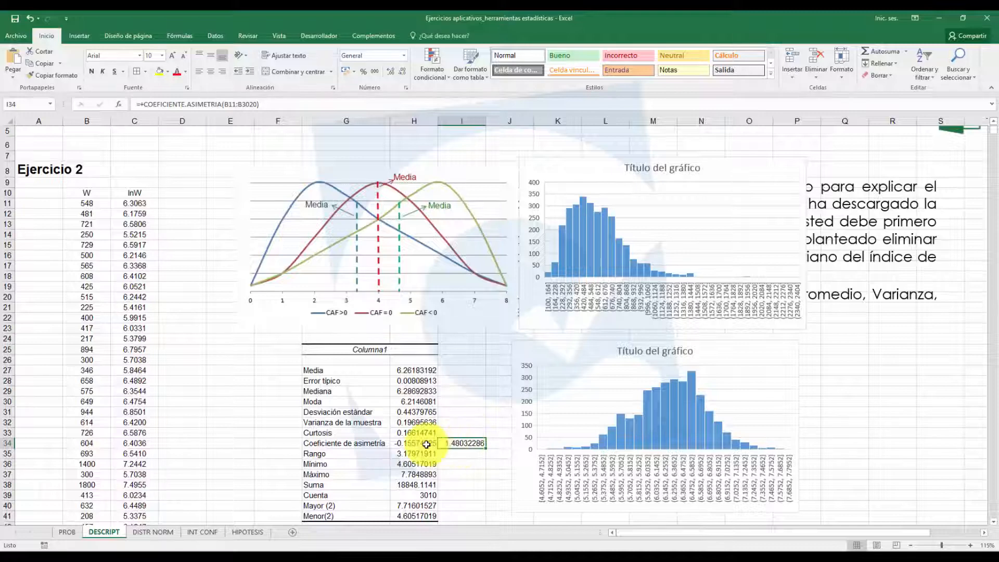
left_click(422, 443)
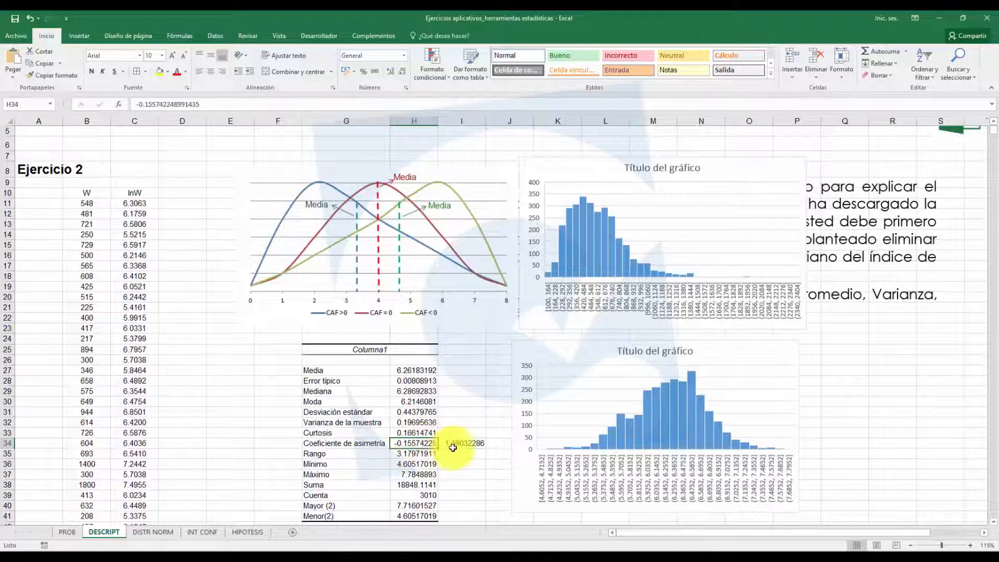
left_click(479, 443)
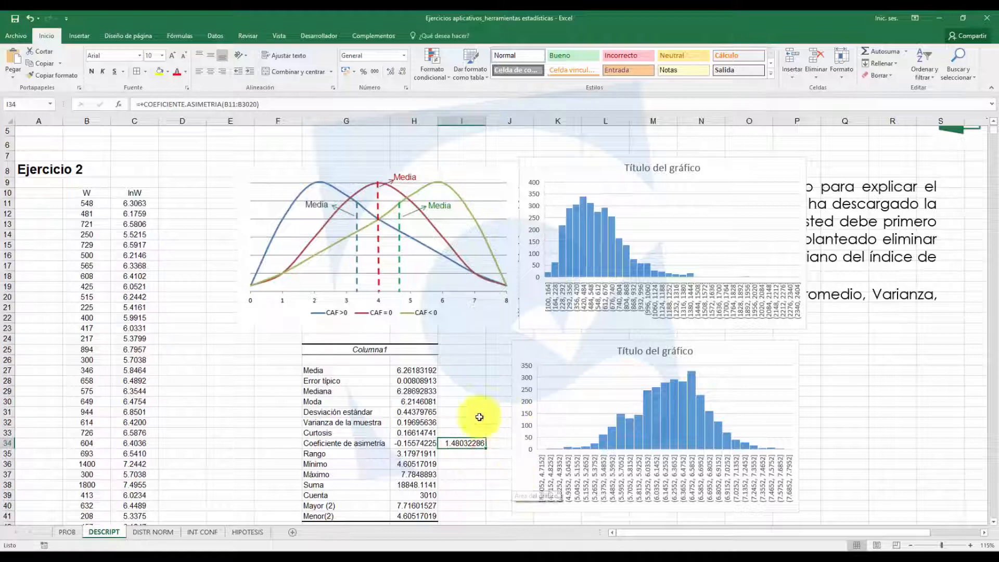